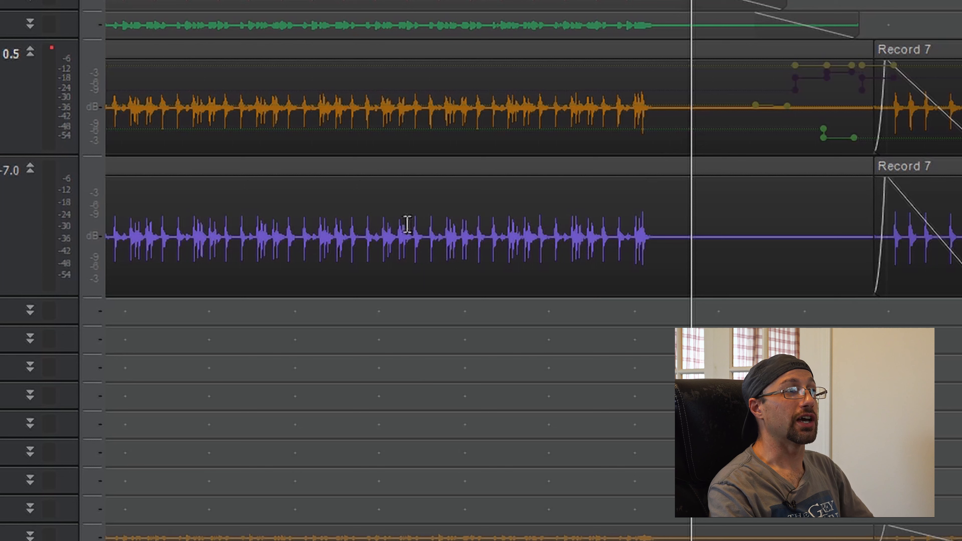
Step: Play back the slower section of the soloed Bass Int and Bass Ext tracks from about measure 85
drag(432, 224, 730, 224)
click(730, 226)
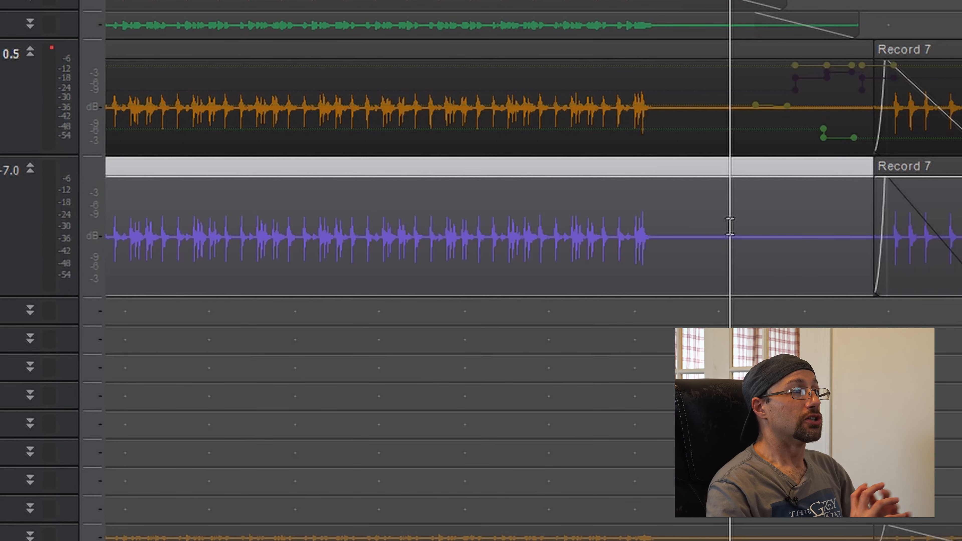
click(167, 350)
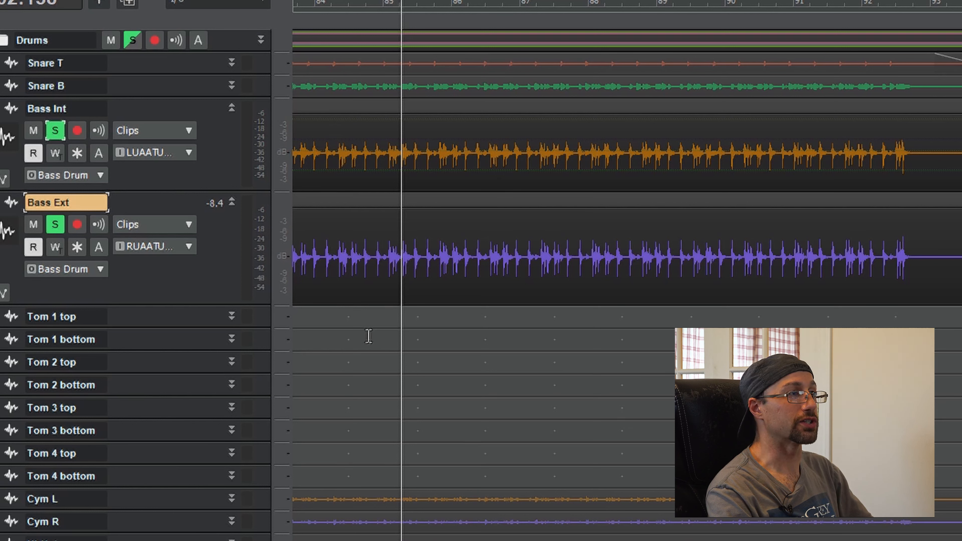
key(space)
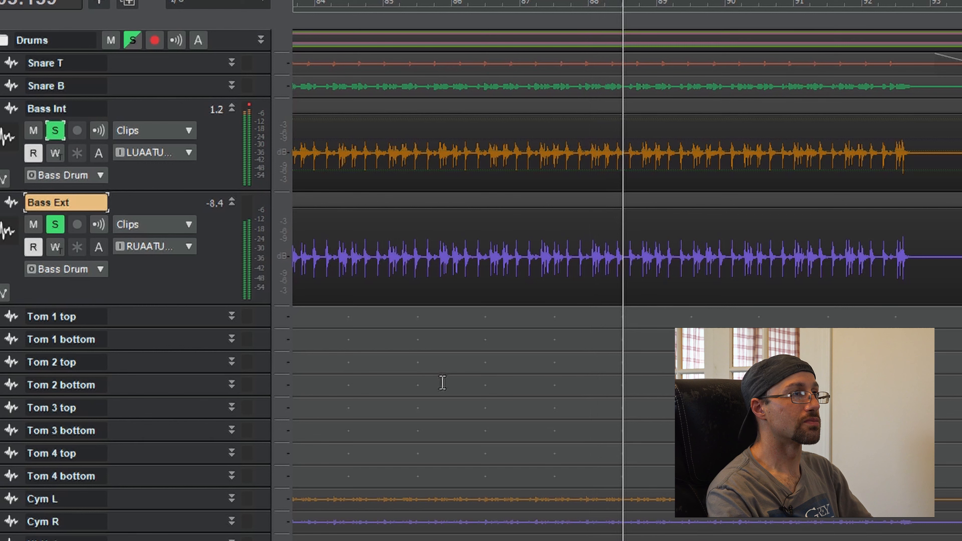
key(space)
Step: Play back the fast Record 8 section of the bass drum tracks from about measure 109
scroll(444, 393, right, 5)
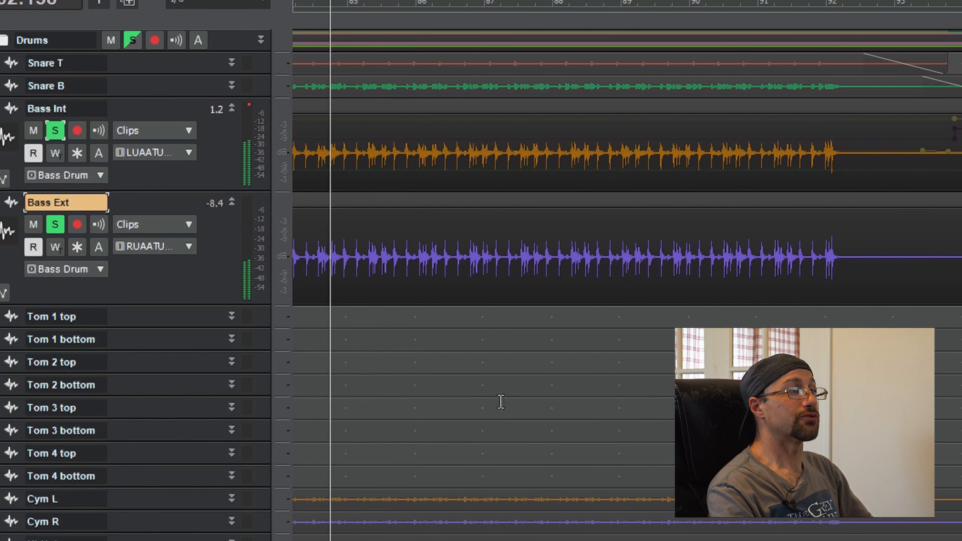
scroll(644, 440, right, 8)
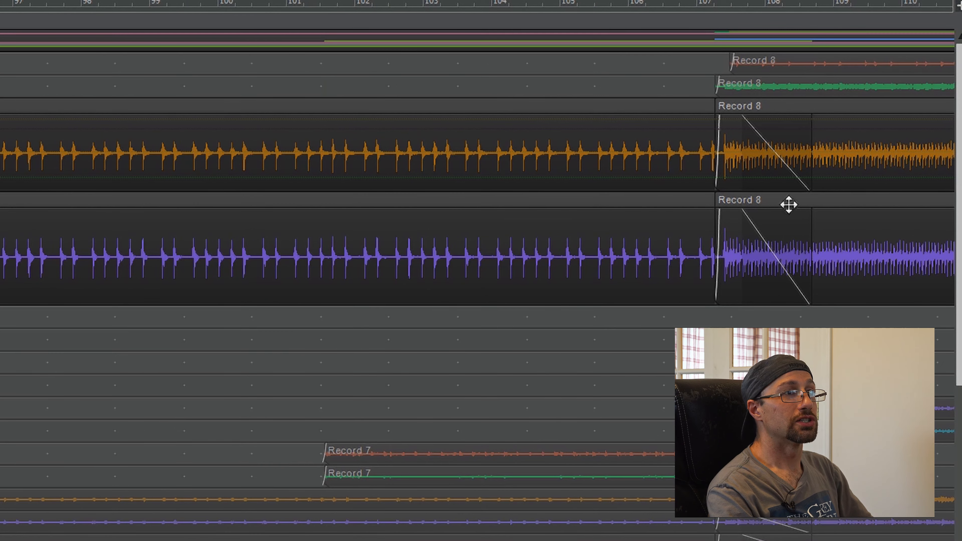
scroll(564, 322, right, 4)
scroll(564, 322, right, 3)
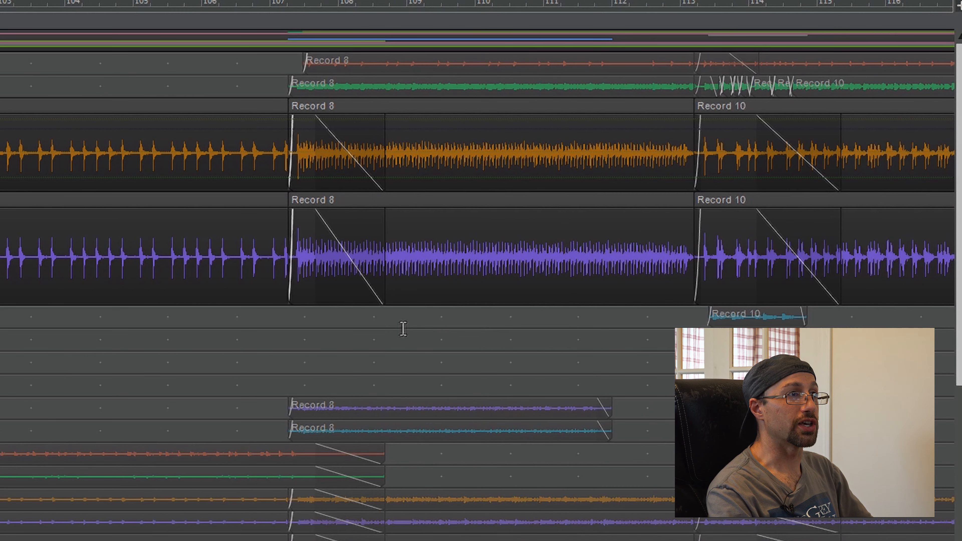
click(390, 328)
click(388, 340)
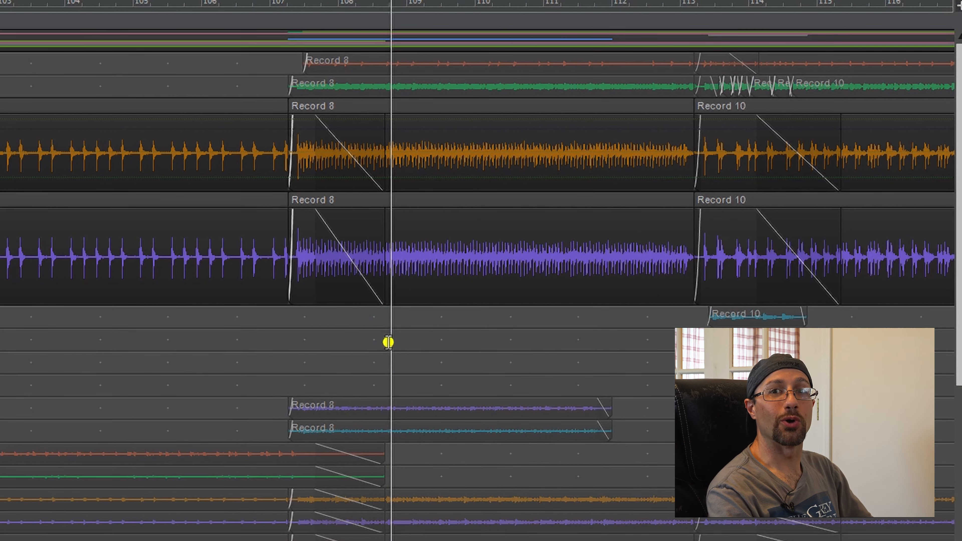
key(space)
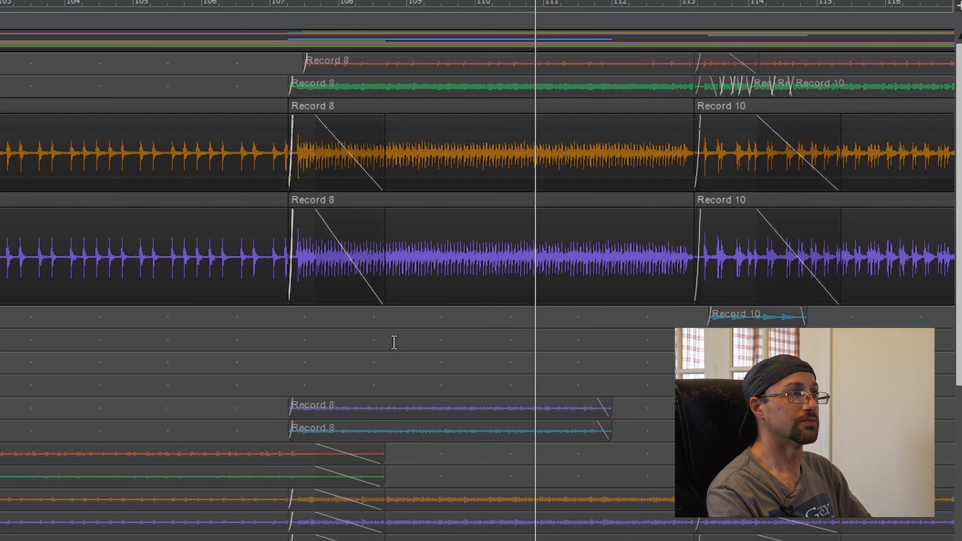
key(space)
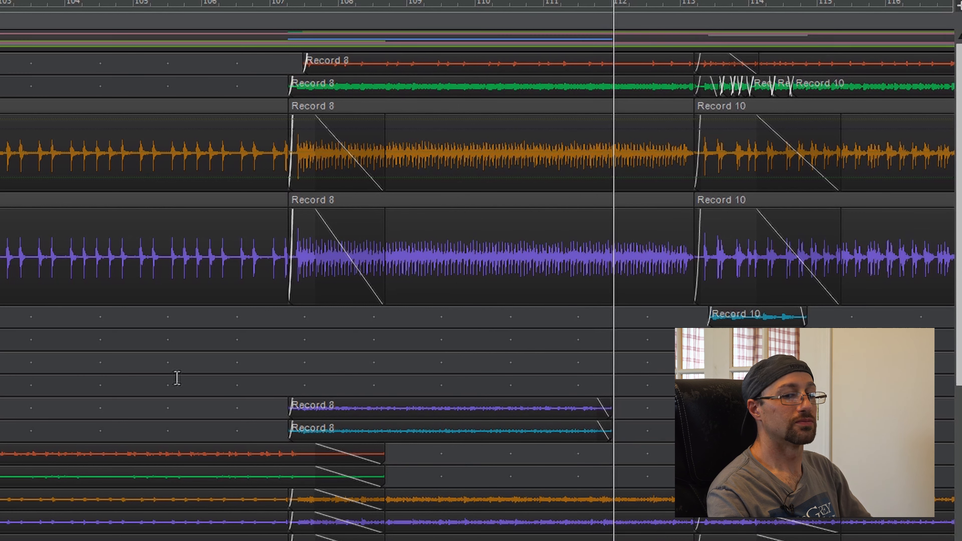
key(space)
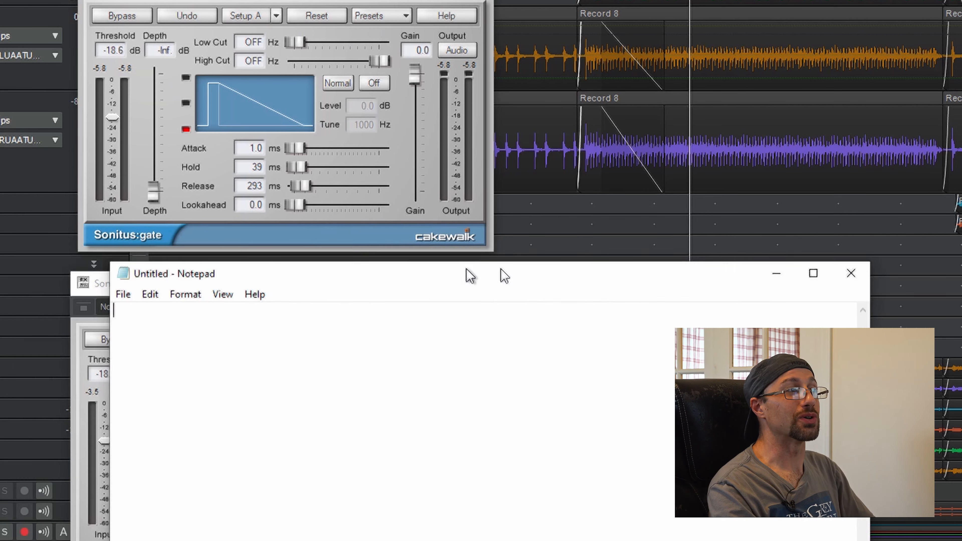
Step: Record the gate's threshold -18.6, hold 39 and release 293 in a Notepad note placed beside the gate windows
drag(470, 269, 723, 11)
drag(584, 8, 738, 15)
text(-18.6)
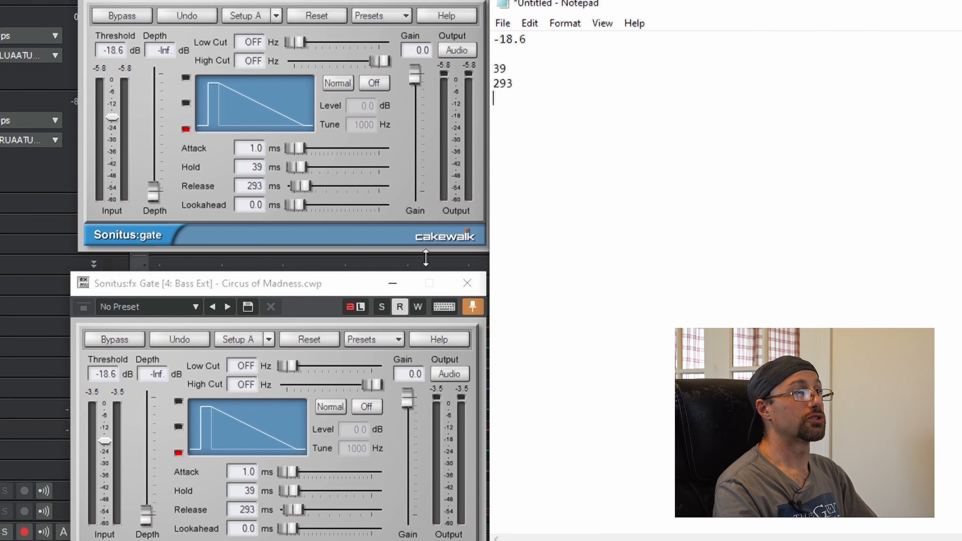
drag(790, 7, 132, 6)
click(790, 11)
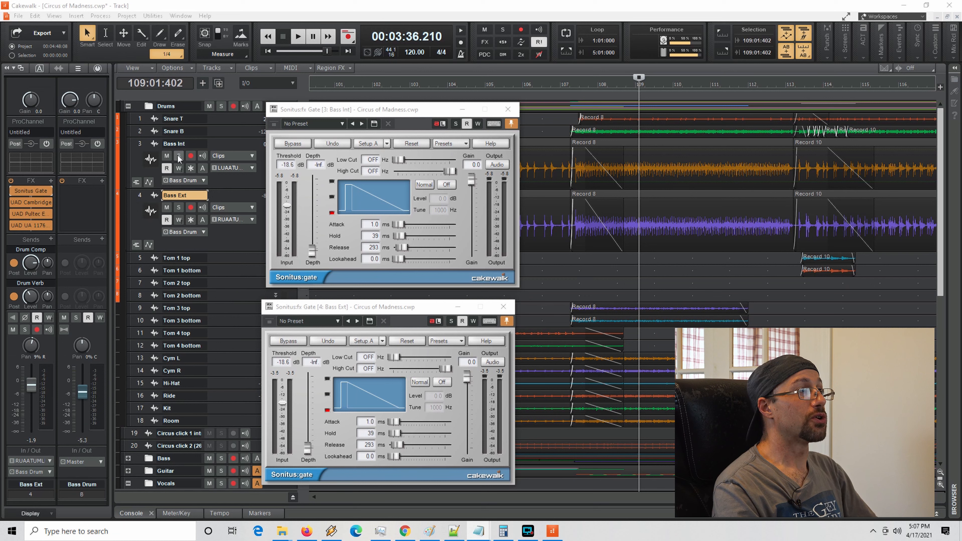
Step: Solo the Bass Int track and select the timeline from just before measure 109 to about measure 110
click(178, 156)
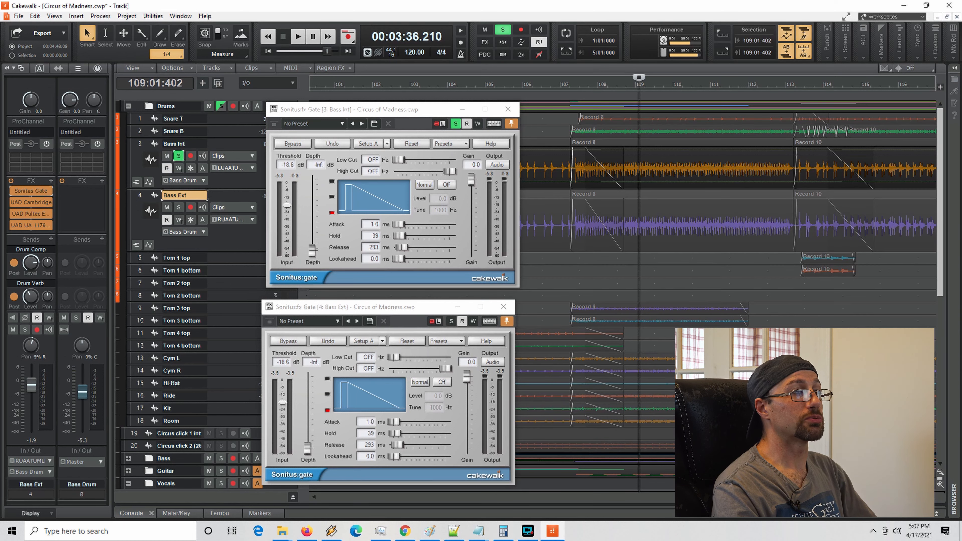
key(alt+2)
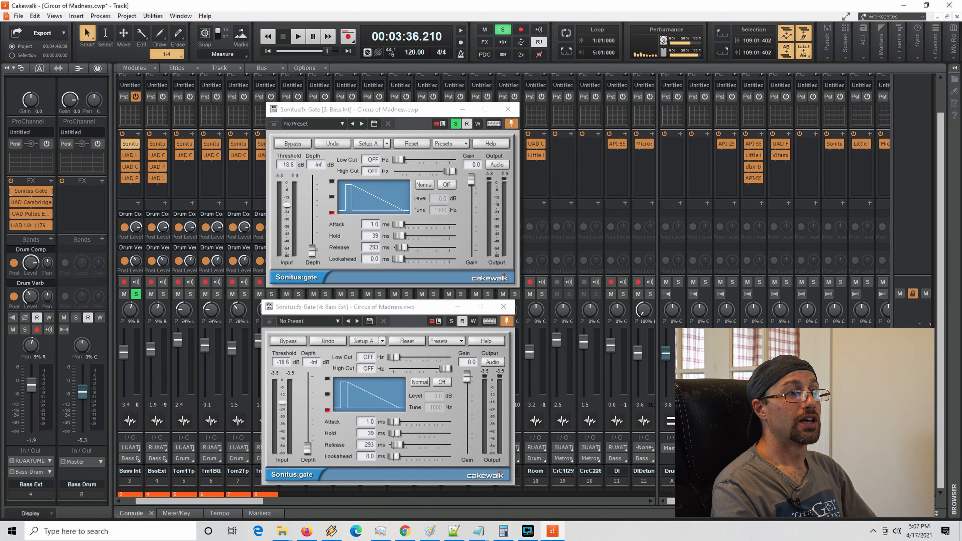
key(alt+1)
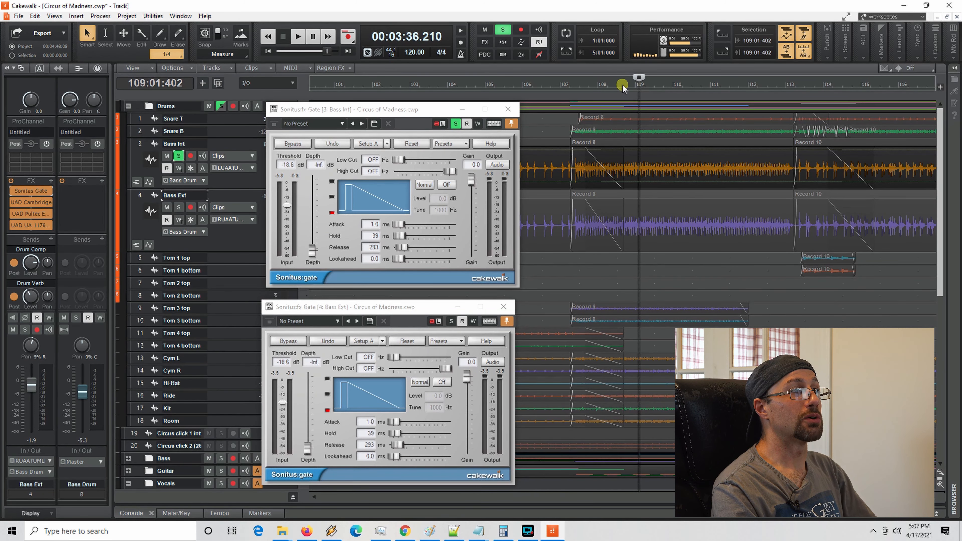
drag(622, 87, 672, 87)
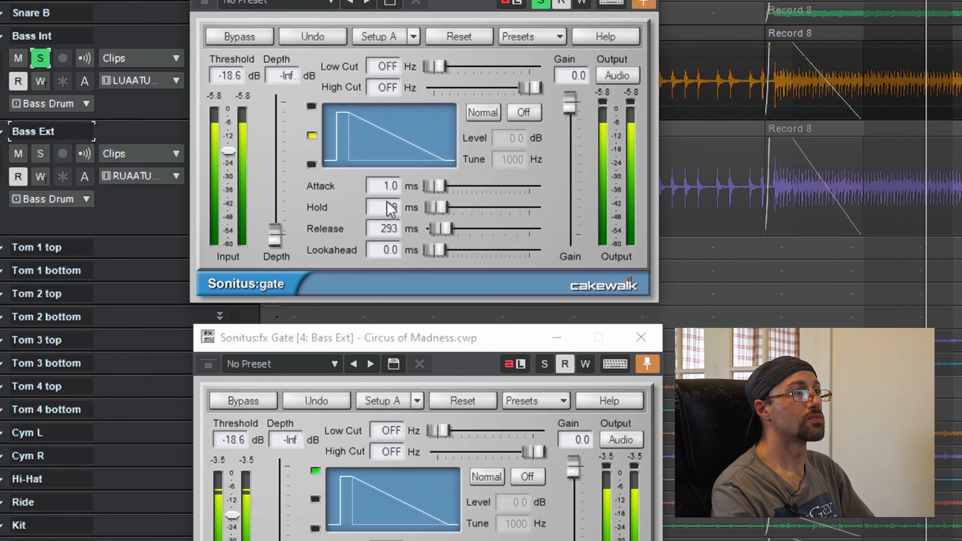
Step: Try a threshold of about -13.7 dB and a 5 ms release on the Bass Int gate during playback
drag(228, 152, 228, 139)
drag(441, 229, 434, 228)
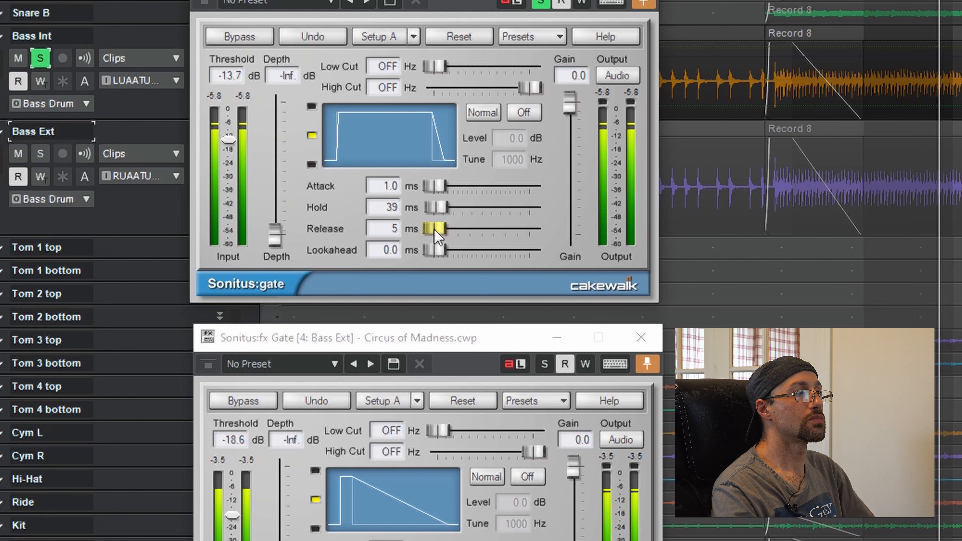
key(space)
Step: Set the Bass Int gate's threshold to -18.6 dB, play the fast section, and raise the threshold to about -15.2 dB
double_click(229, 76)
text(-18.6)
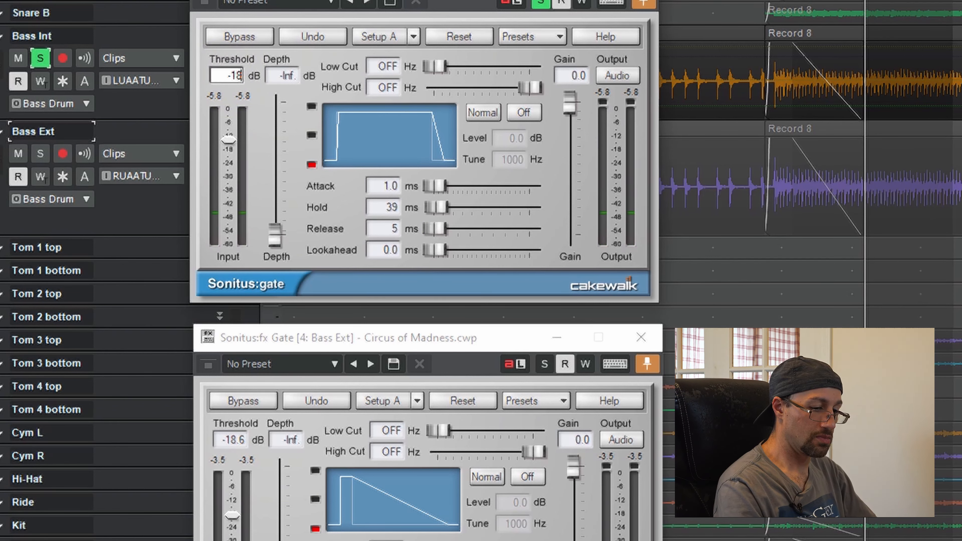
key(Return)
key(space)
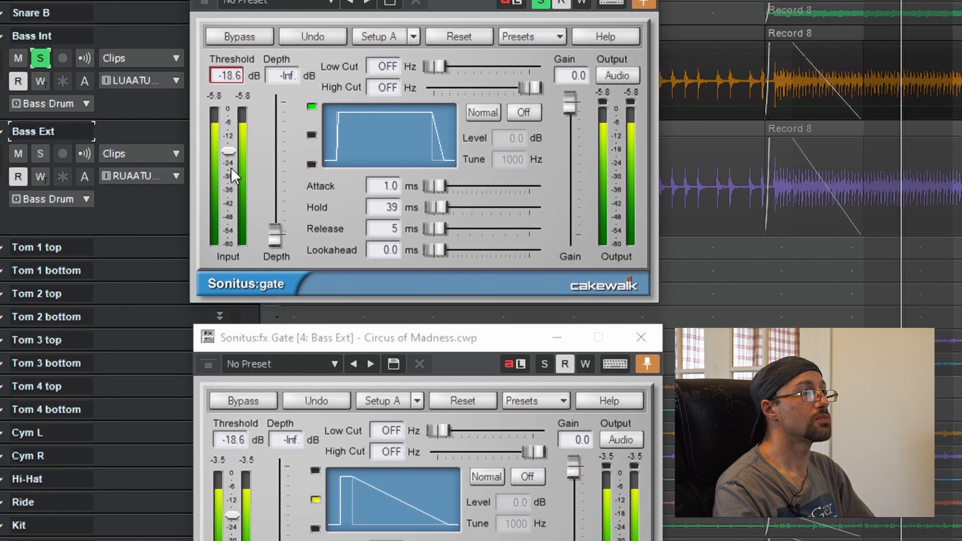
drag(229, 151, 228, 143)
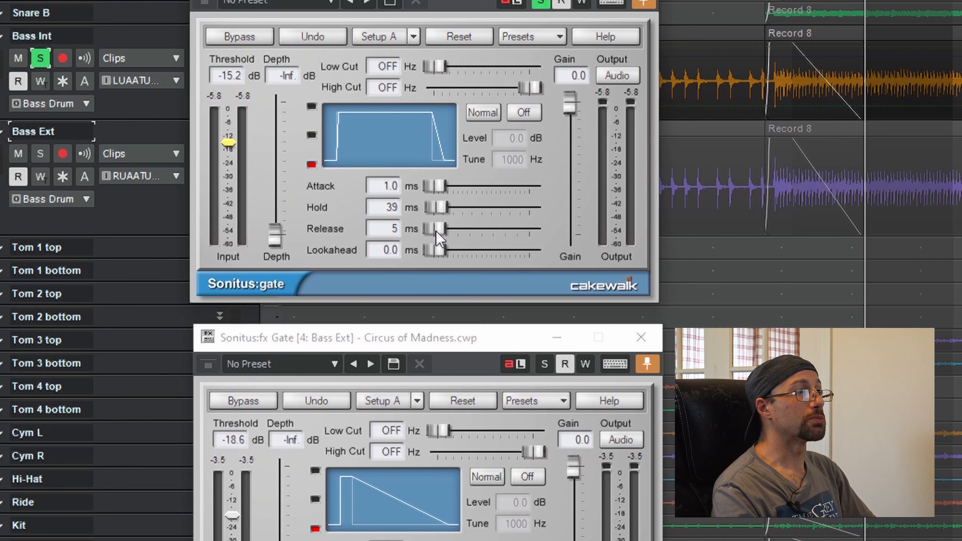
Step: Adjust the Bass Int gate during playback of the fast section to a 37 ms hold and 10 ms release
key(space)
drag(436, 229, 433, 207)
click(436, 207)
click(436, 228)
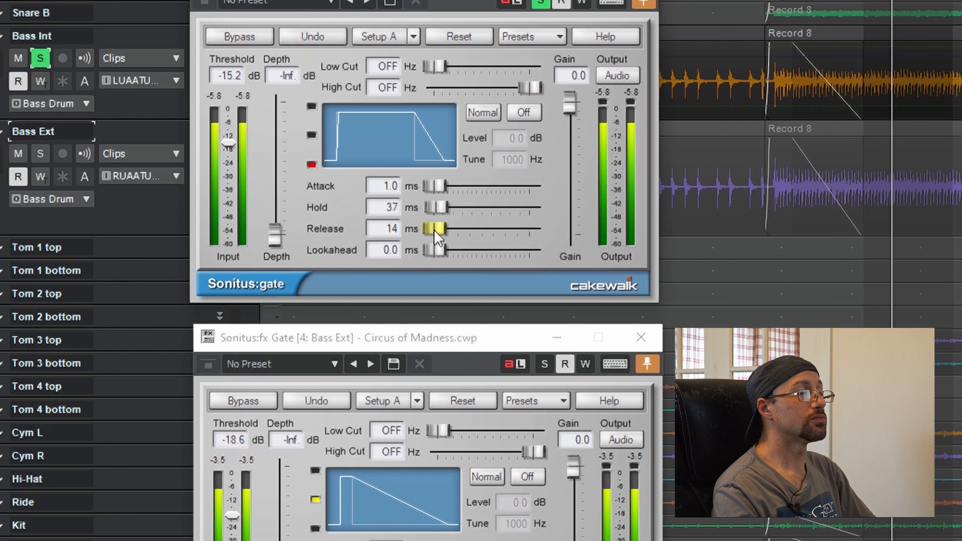
drag(432, 208, 434, 228)
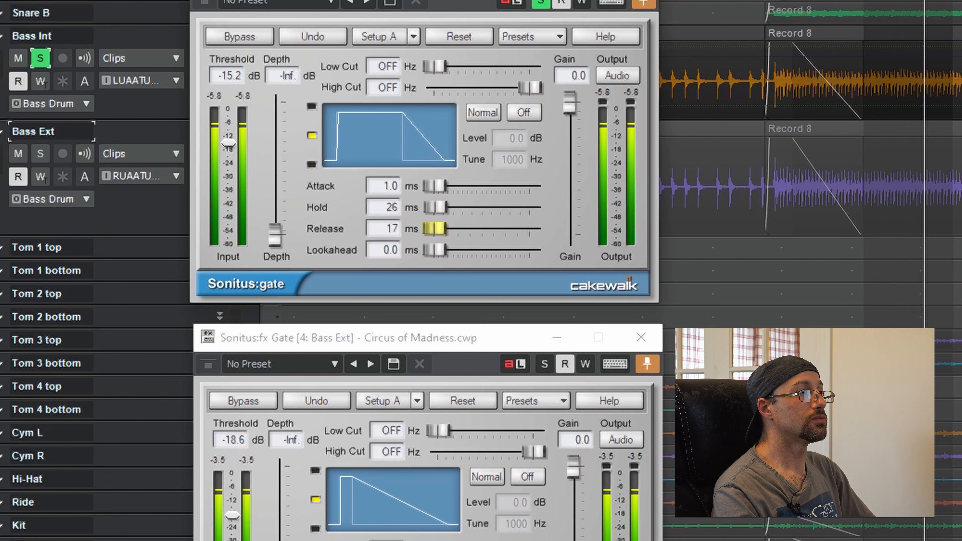
mouse_move(435, 231)
mouse_down()
mouse_move(436, 207)
mouse_move(434, 230)
mouse_move(431, 219)
mouse_up()
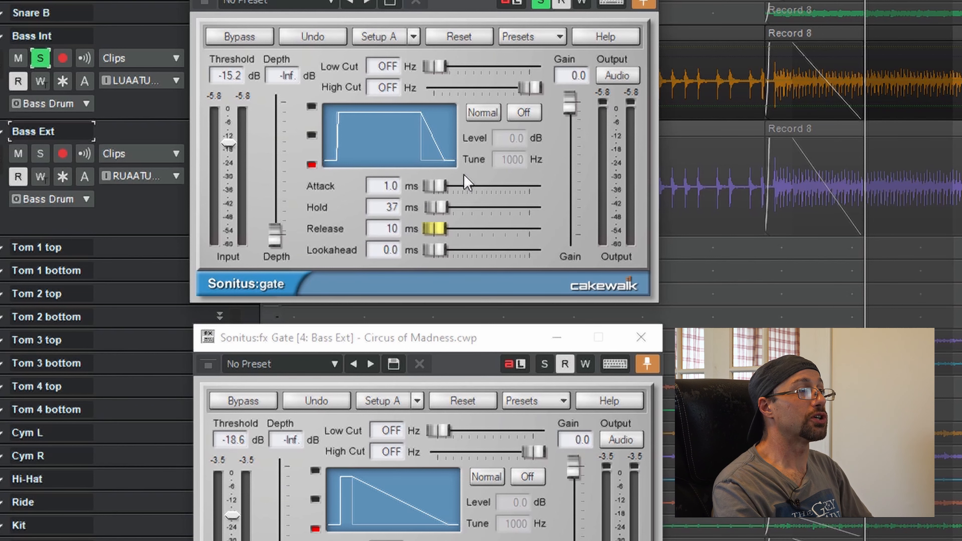
Step: Play back an earlier, slower section of the Bass Int track through the gate
drag(500, 0, 523, 6)
scroll(810, 128, left, 2)
scroll(775, 238, left, 10)
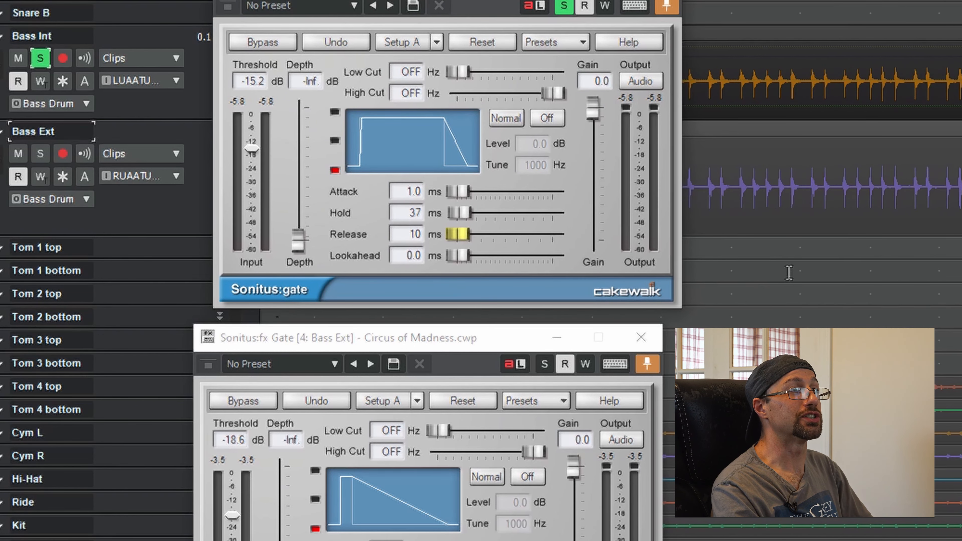
scroll(809, 283, left, 3)
click(794, 299)
key(space)
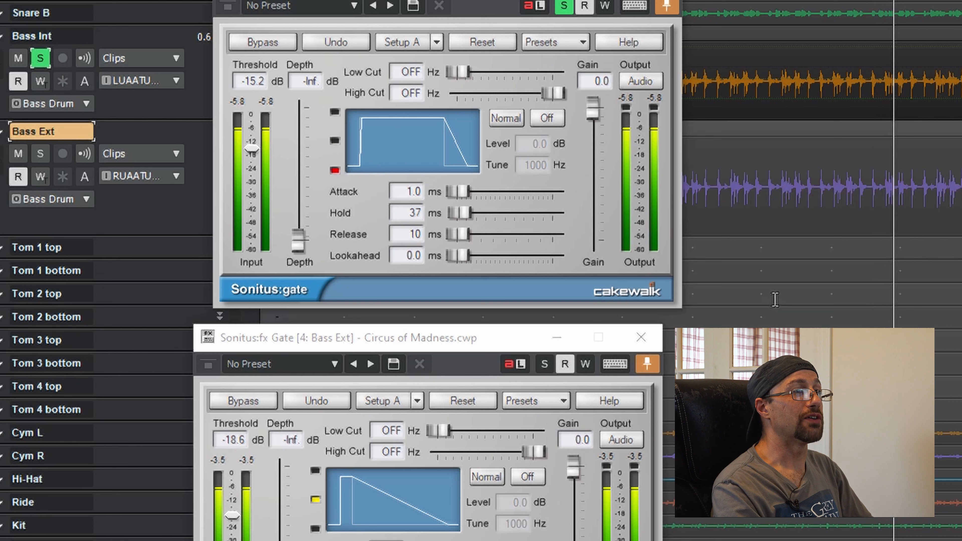
key(space)
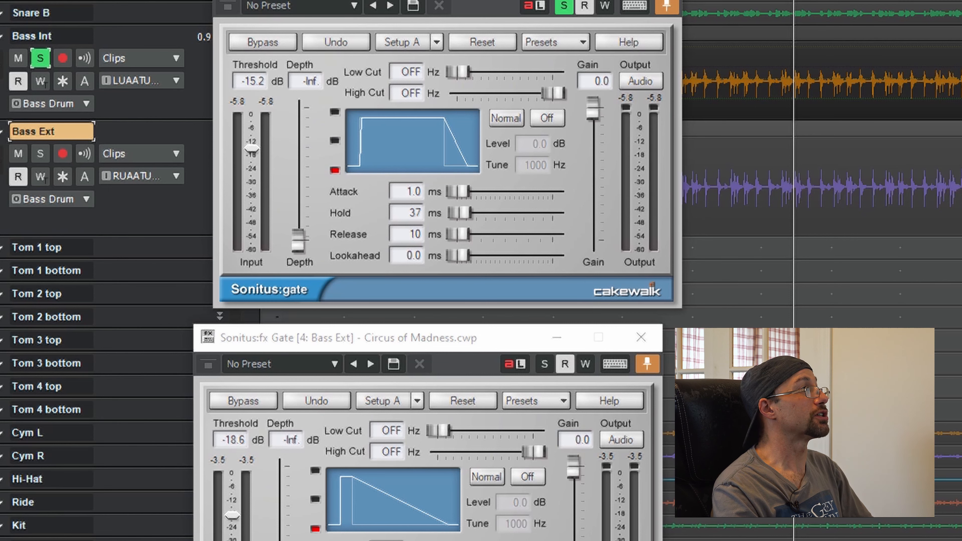
Step: Add the Bass Int gate's new values -15.2, 37 and 10 below the first set in the Notepad note
drag(0, 85, 937, 0)
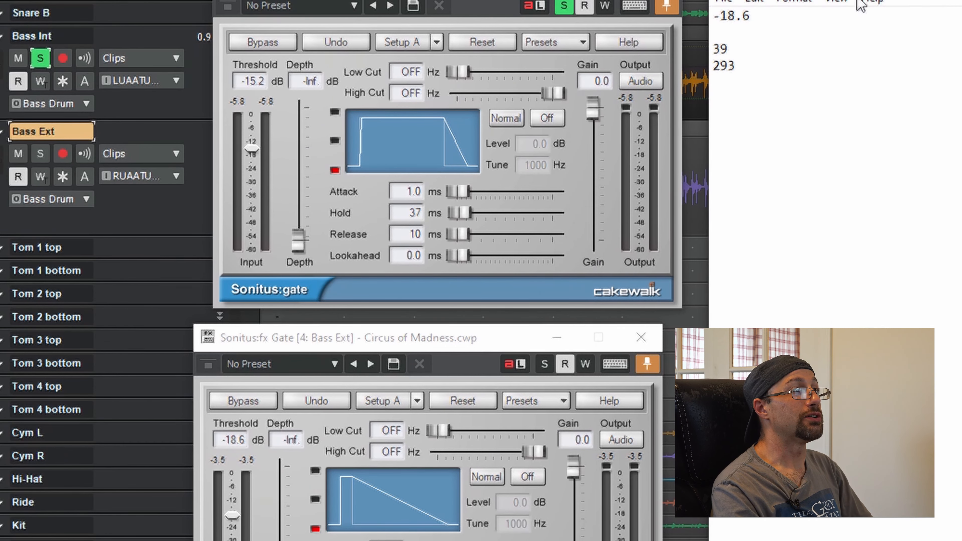
click(828, 79)
drag(776, 66, 713, 11)
drag(797, 120, 711, 10)
click(867, 191)
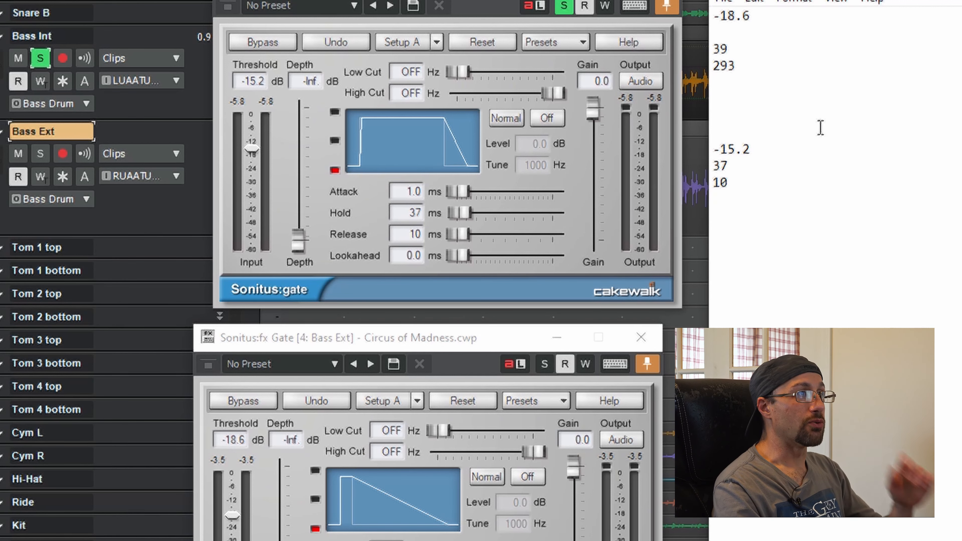
Step: Copy the first noted threshold, -18.6 dB, from Notepad into the Bass Int gate's threshold
drag(960, 1, 961, 214)
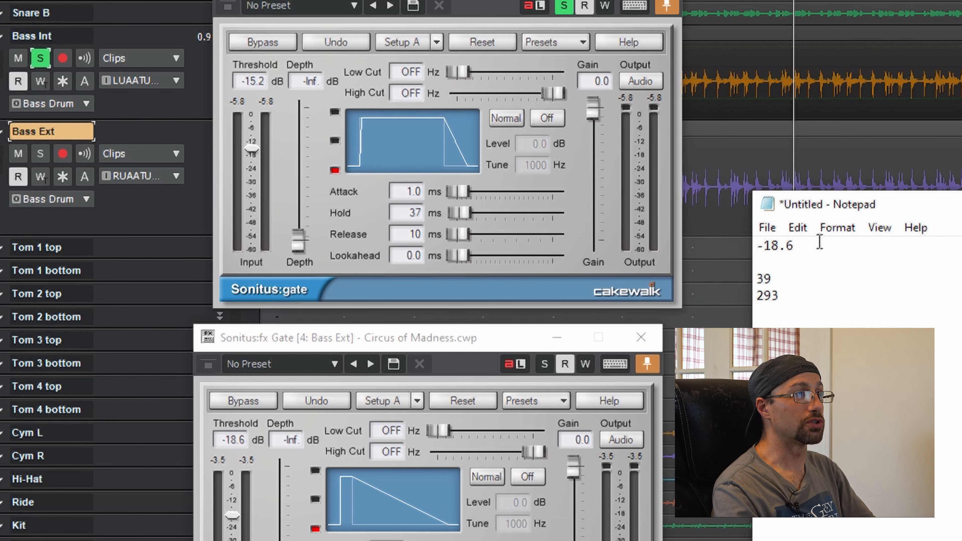
drag(819, 245, 758, 246)
key(ctrl+c)
click(246, 78)
key(ctrl+v)
key(Return)
key(alt+Tab)
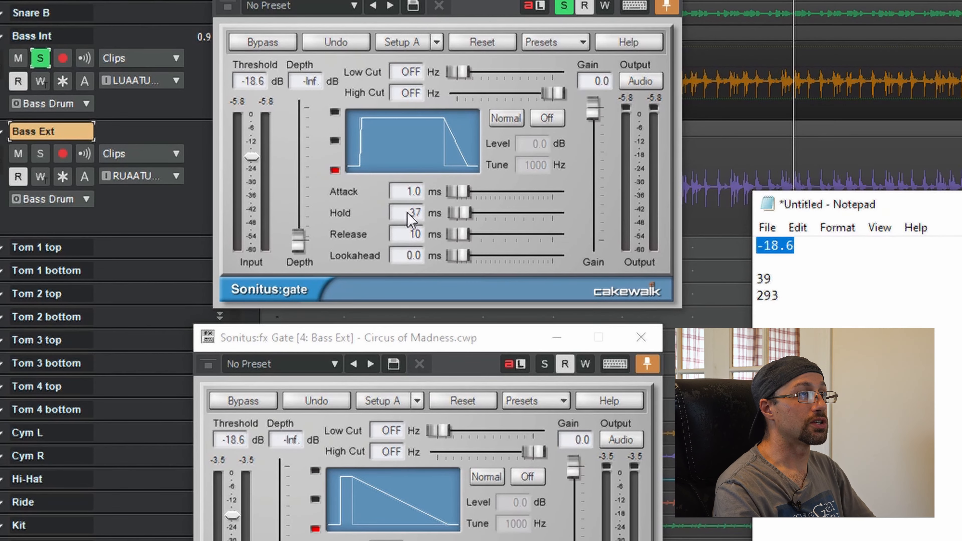
Step: Set the Bass Int gate's hold to 39 ms and its release to 293 ms
click(408, 213)
text(39)
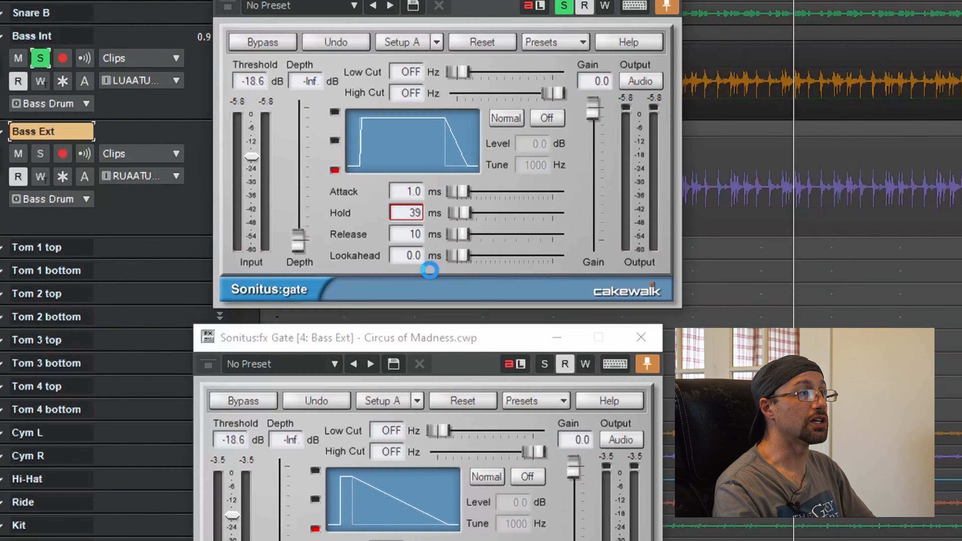
key(alt+Tab)
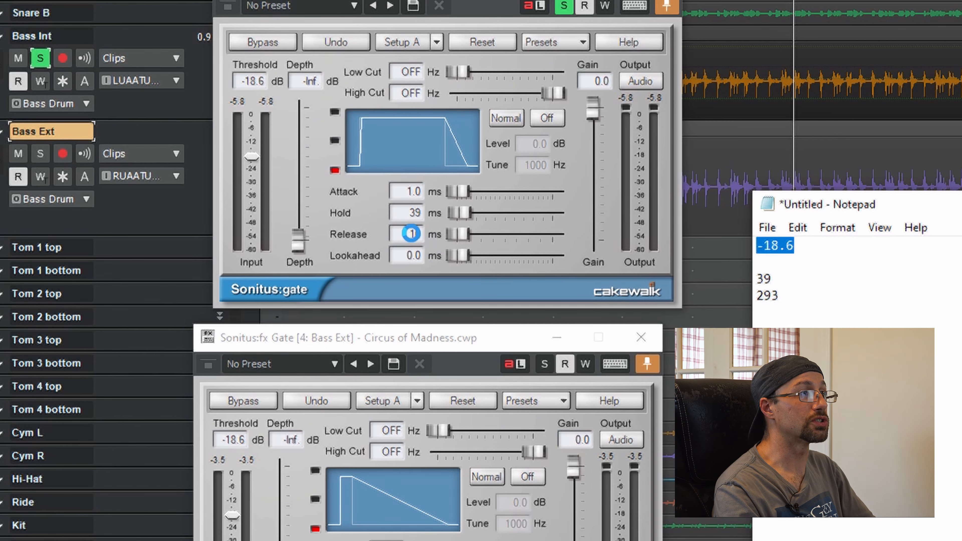
click(411, 234)
text(29)
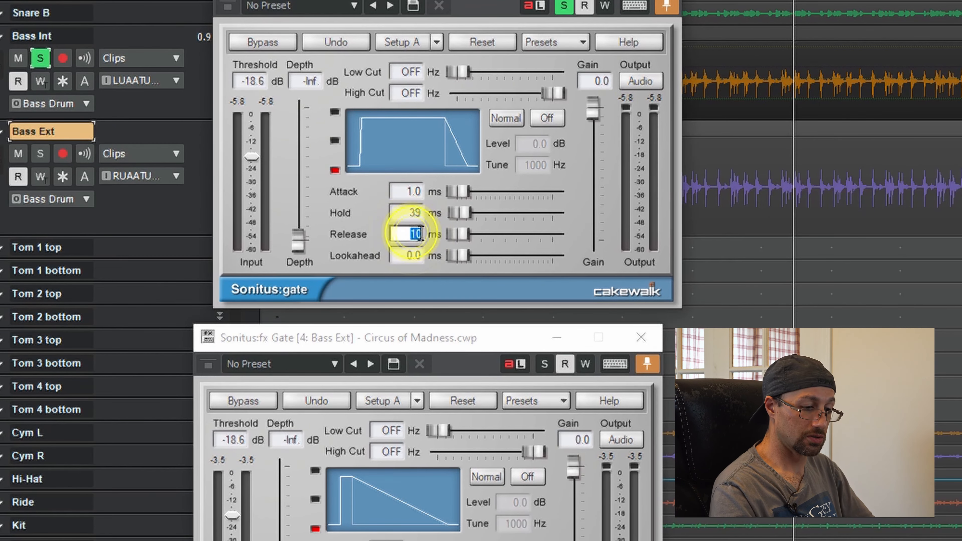
text(3)
key(Return)
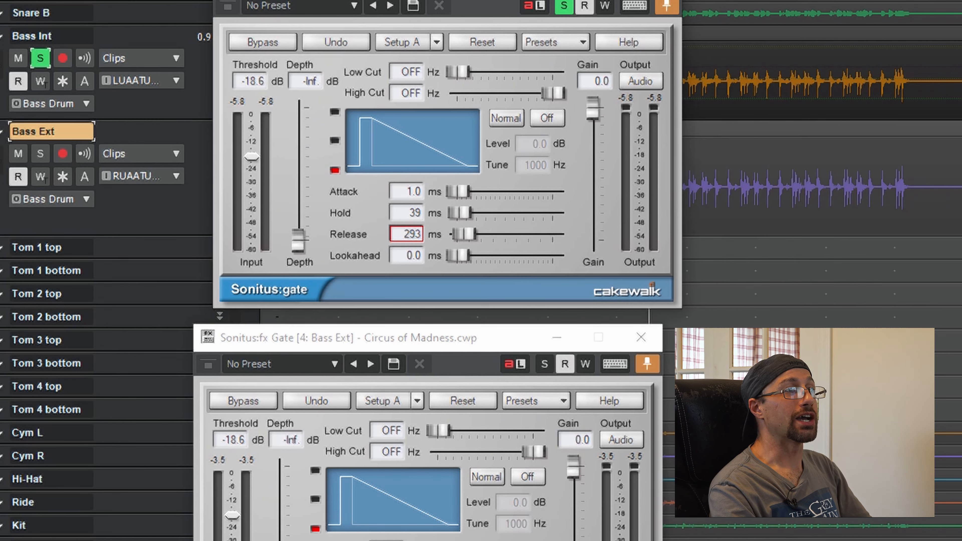
Step: Go to the gap before the Record 7 clips around measure 93 and enable automation writing on the Bass Int gate
click(926, 81)
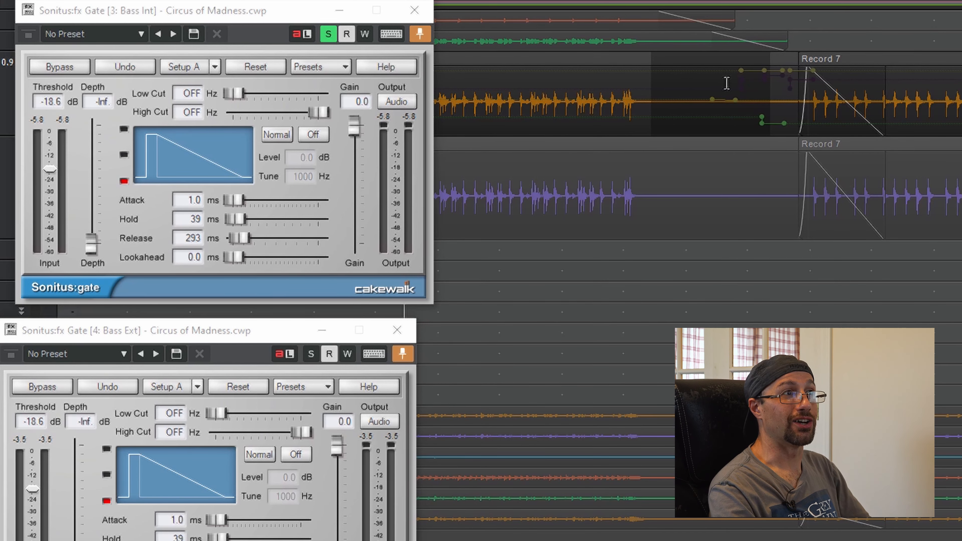
click(699, 292)
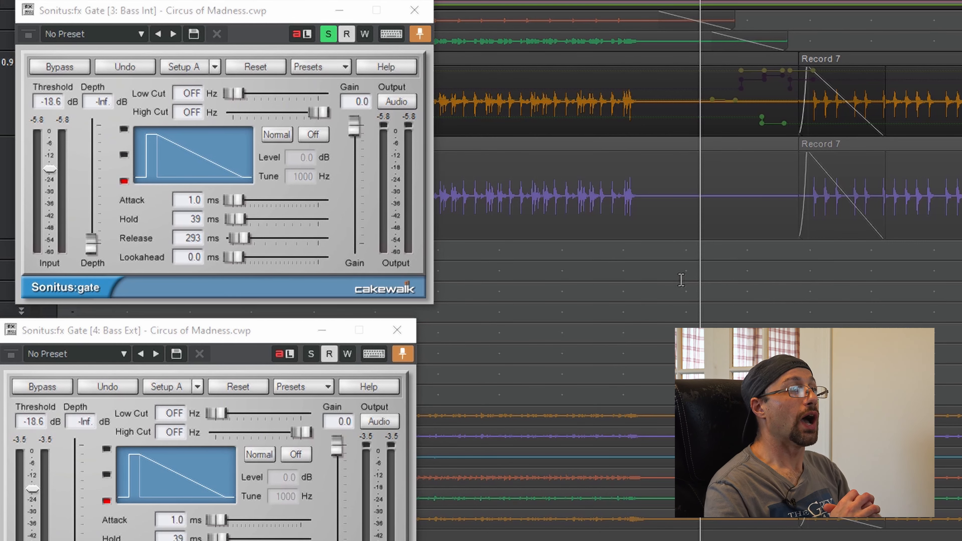
scroll(672, 293, left, 2)
scroll(672, 293, right, 4)
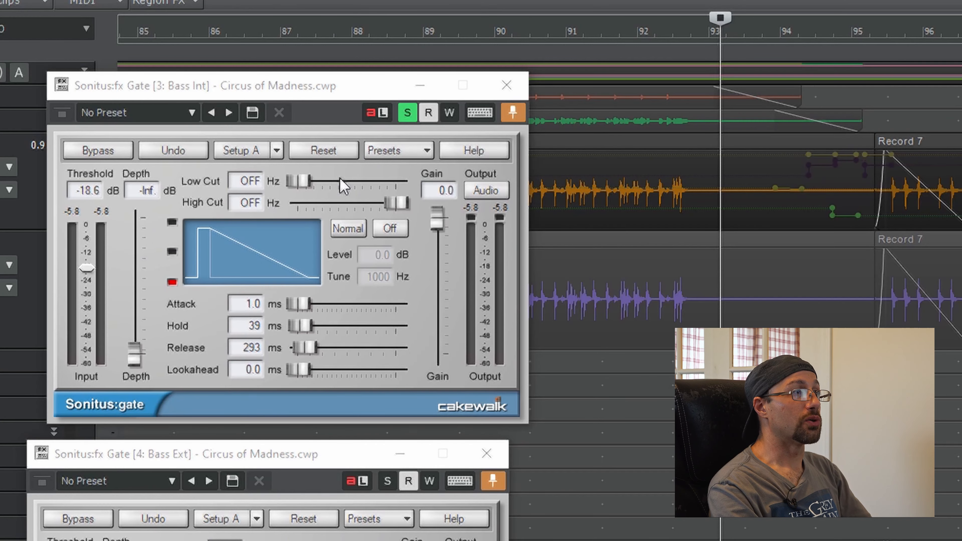
click(449, 112)
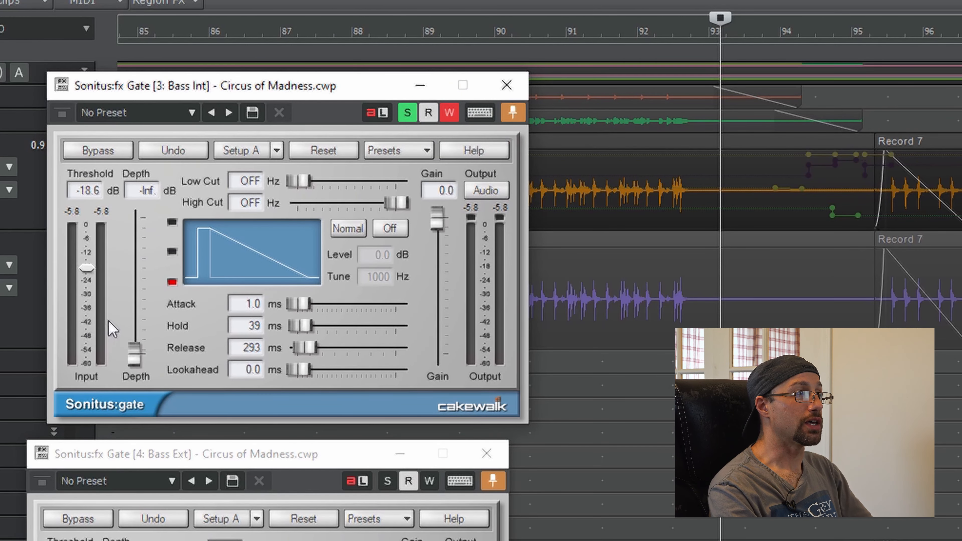
Step: Switch to the Notepad note, copy the second noted threshold, -15.2, and return to the Bass Int gate
key(alt+Tab)
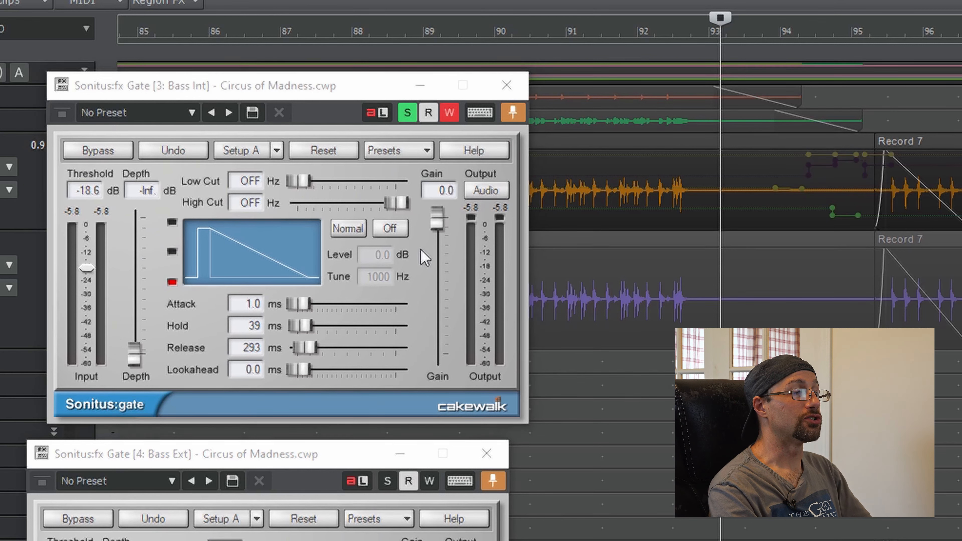
drag(648, 498, 593, 494)
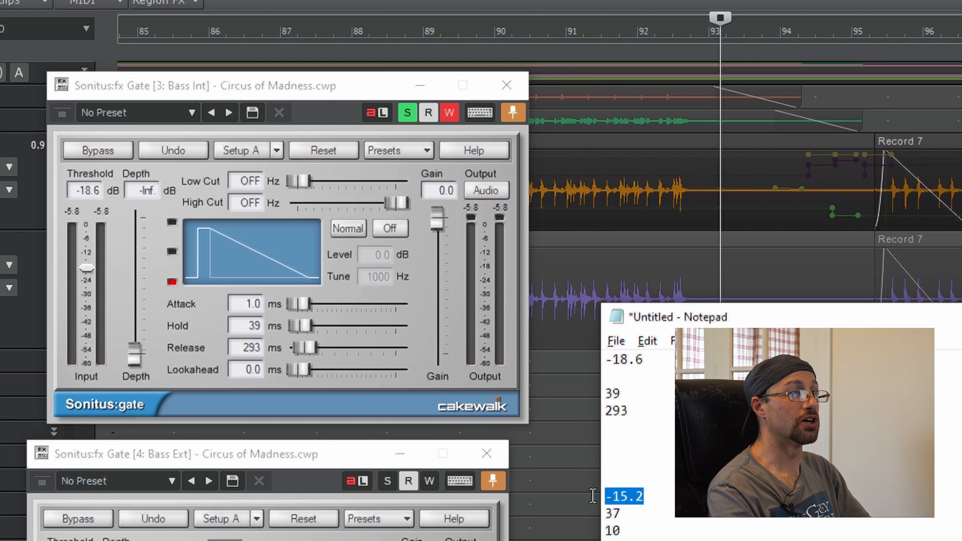
click(266, 94)
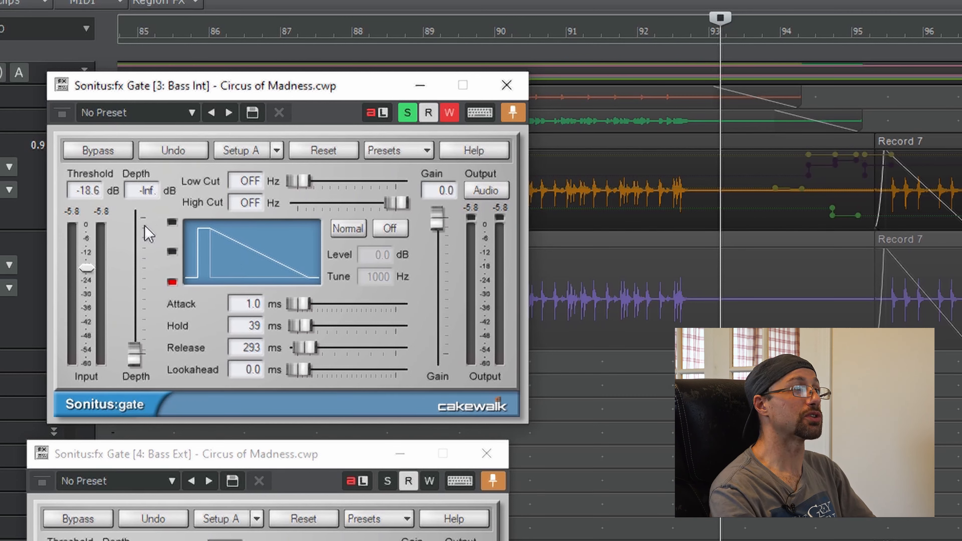
scroll(642, 89, left, 2)
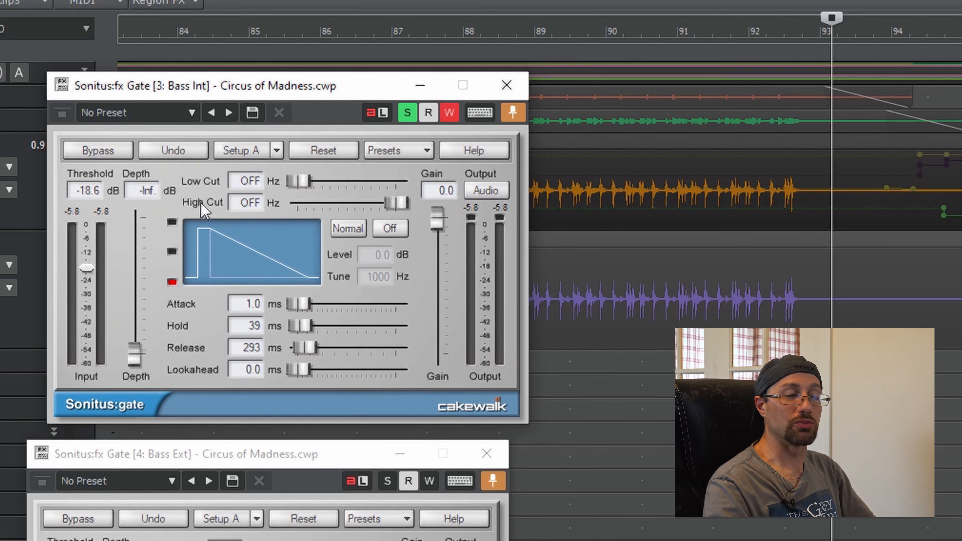
click(87, 190)
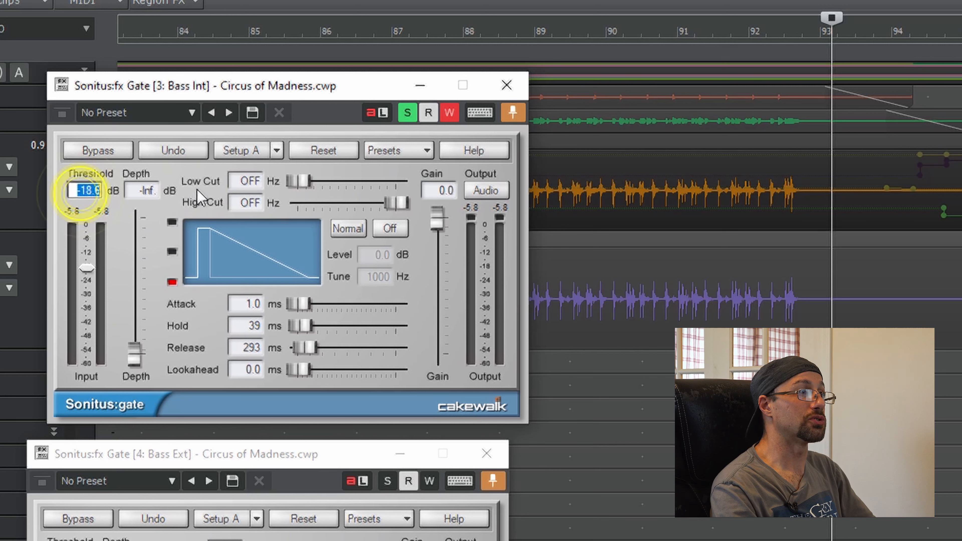
key(Right)
key(Return)
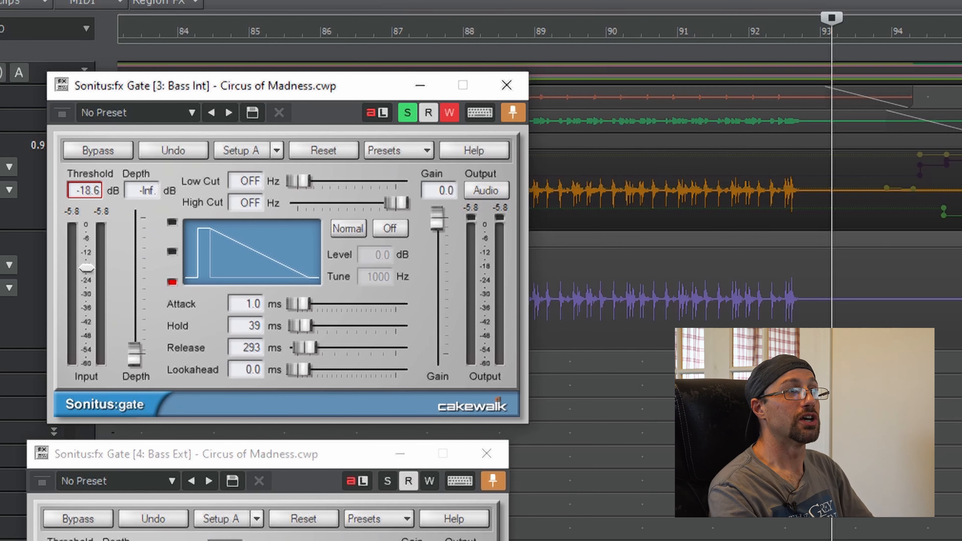
Step: Play from measure 89, record a threshold change to -15.2 dB at about measure 94 on the Bass Int gate, and disable automation writing
click(892, 37)
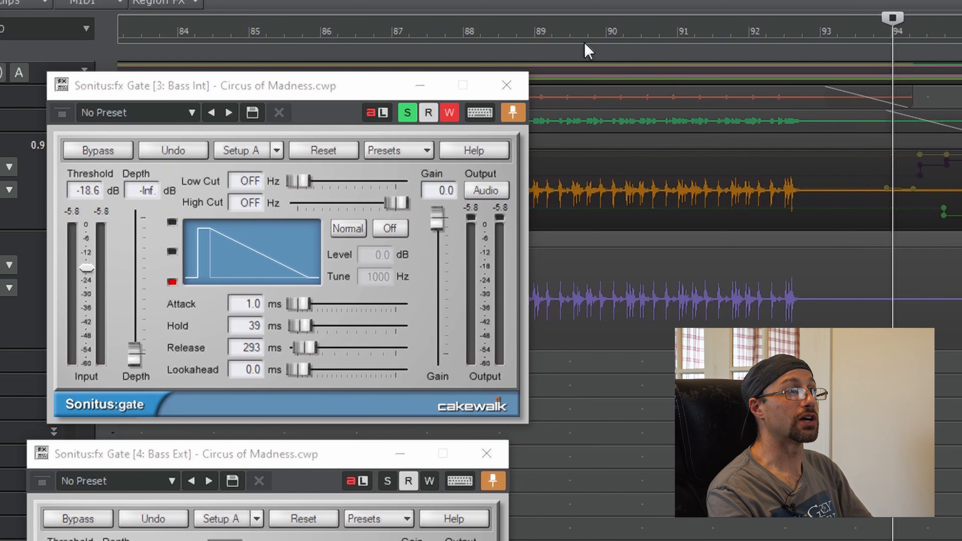
click(534, 33)
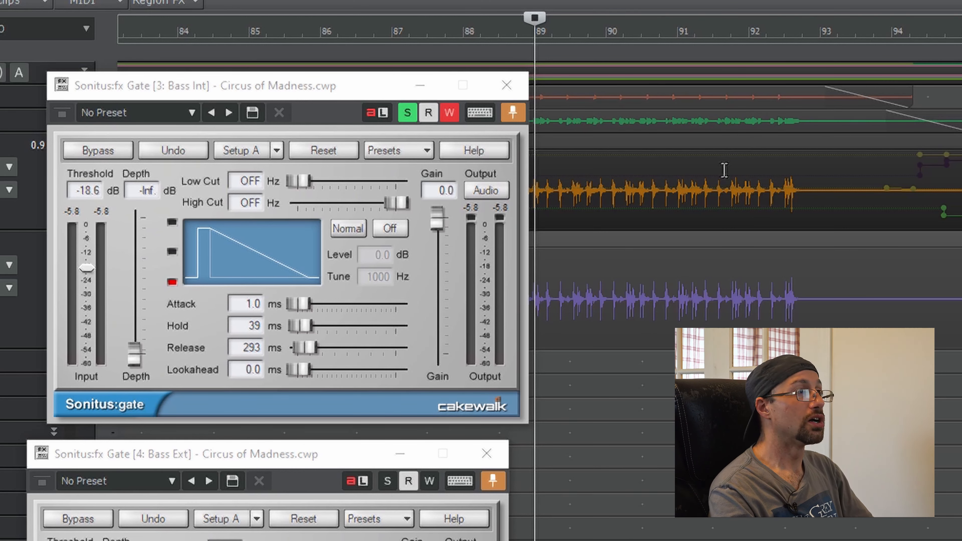
key(space)
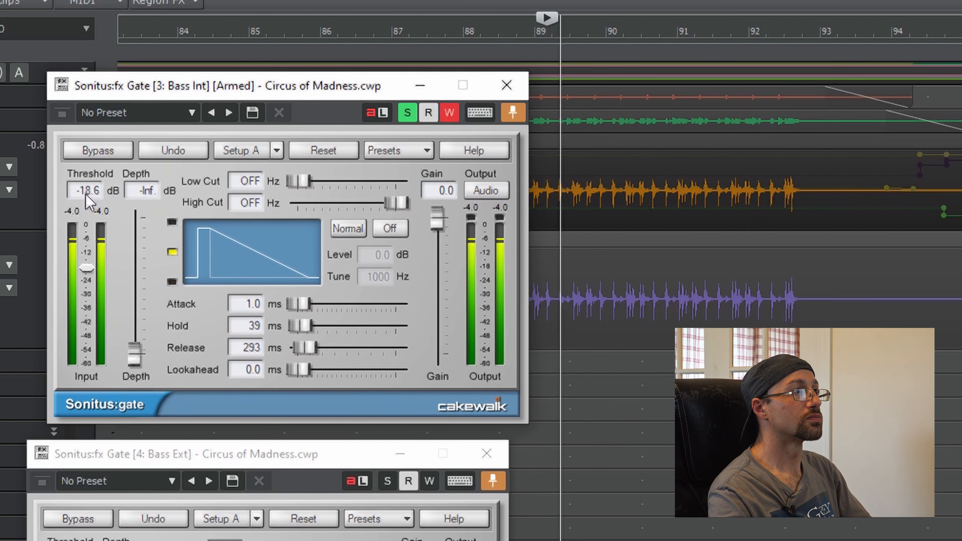
click(87, 192)
double_click(87, 195)
text(-15.2)
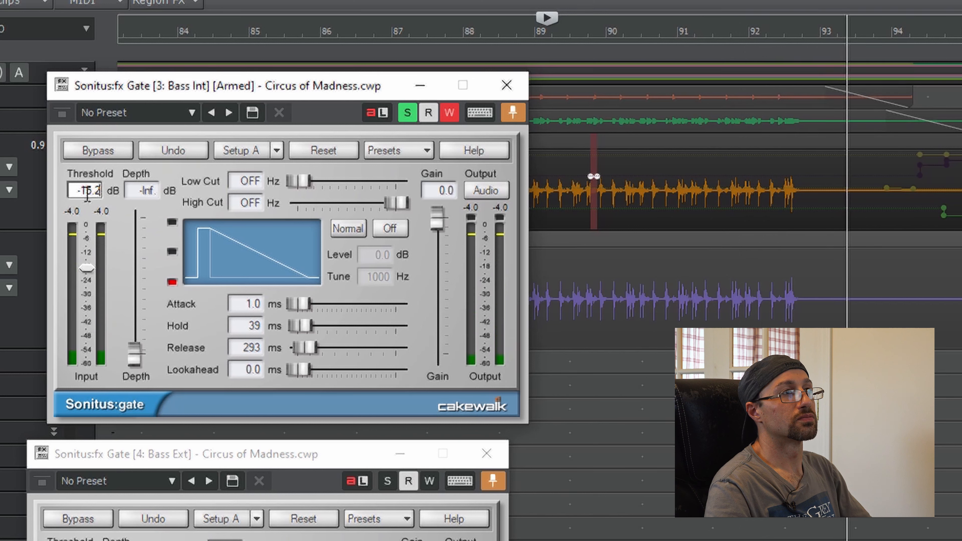
key(Return)
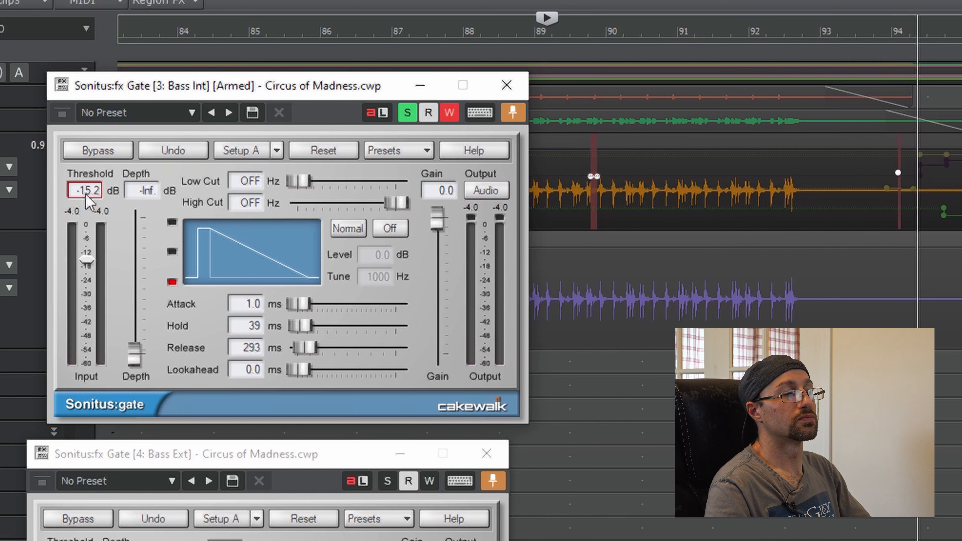
key(space)
key(space)
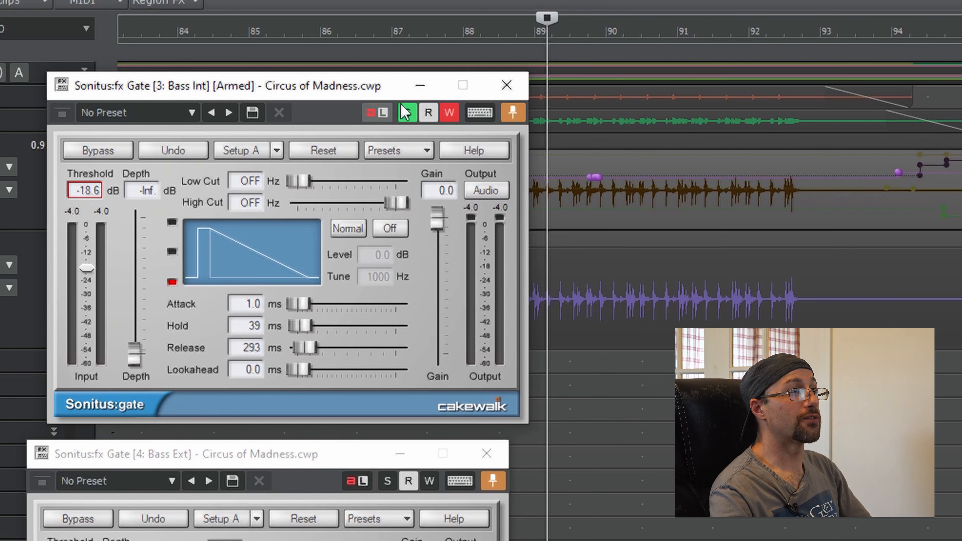
click(450, 114)
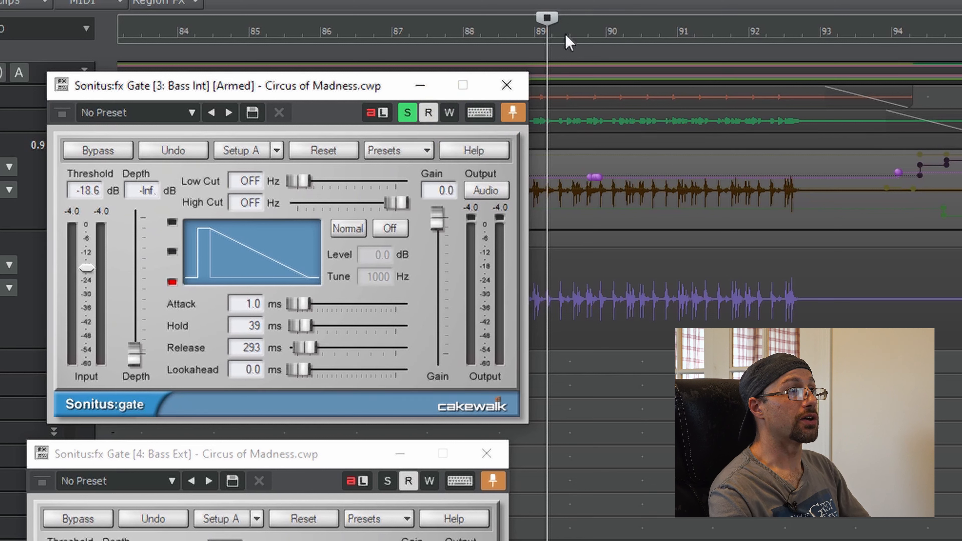
Step: Move the playhead through measures 89 to 94 to check the Bass Int gate's threshold before and after the recorded change
click(529, 35)
click(542, 34)
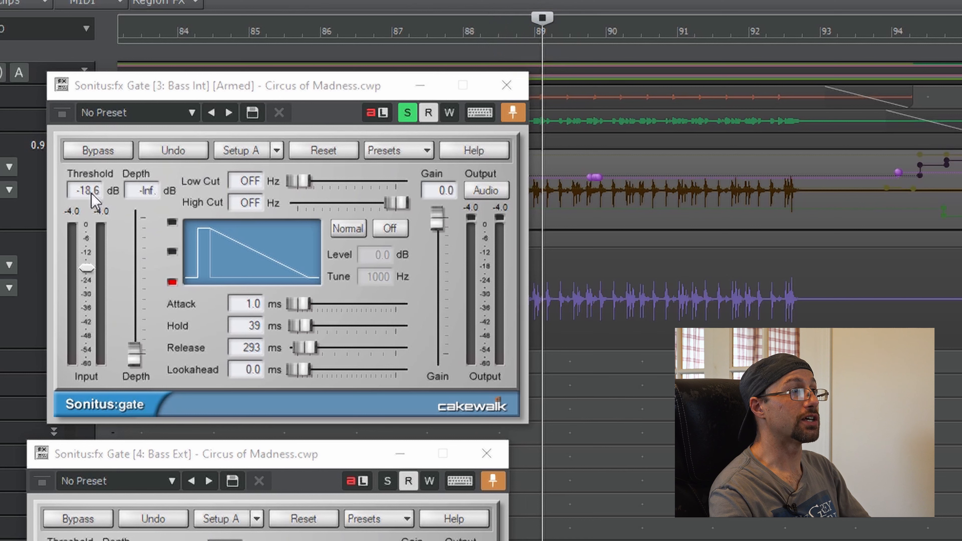
click(608, 34)
click(697, 33)
click(836, 27)
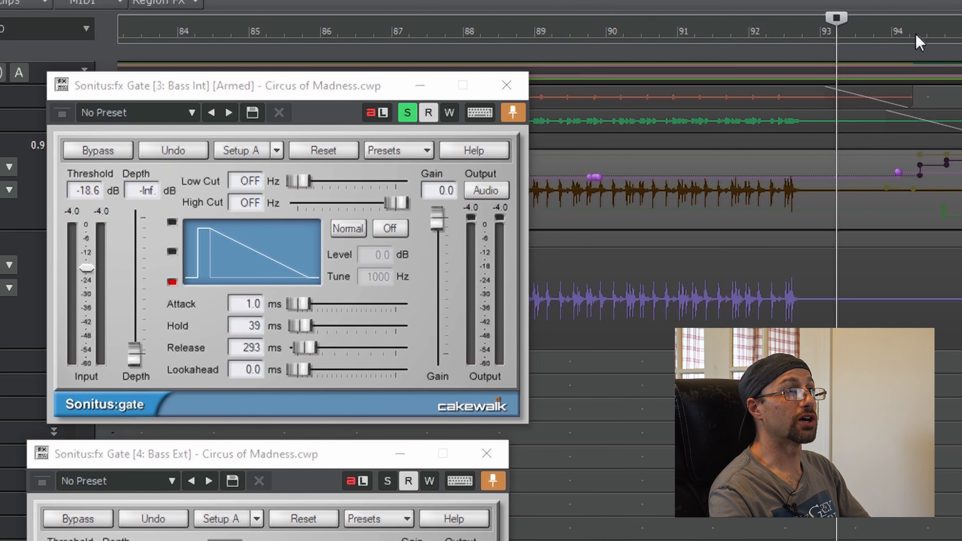
click(903, 34)
click(955, 32)
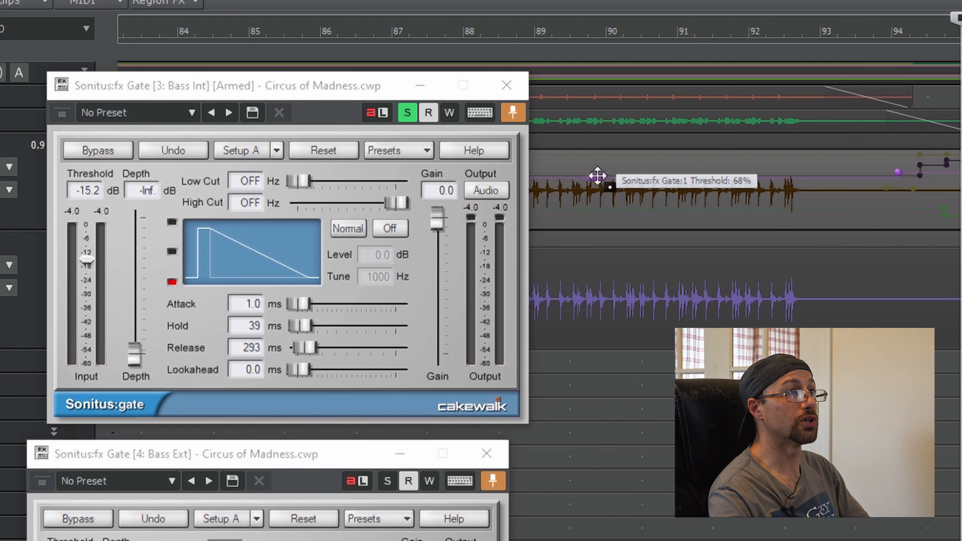
Step: Examine the extra threshold automation nodes near measure 90 on the Bass Int track up close
click(593, 30)
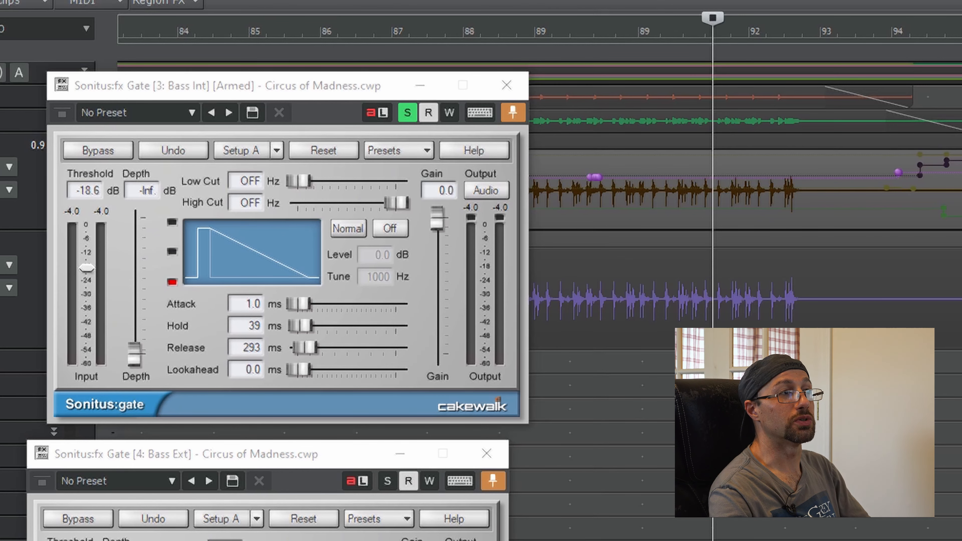
key(ctrl+Right)
key(ctrl+Right)
key(ctrl+Right)
key(ctrl+Right)
key(ctrl+Right)
key(ctrl+Right)
key(ctrl+Right)
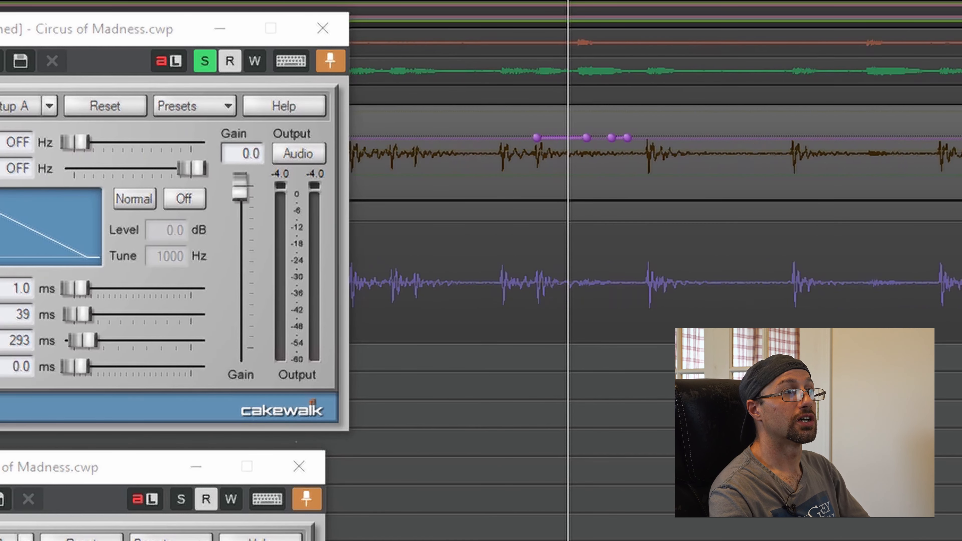
mouse_move(531, 133)
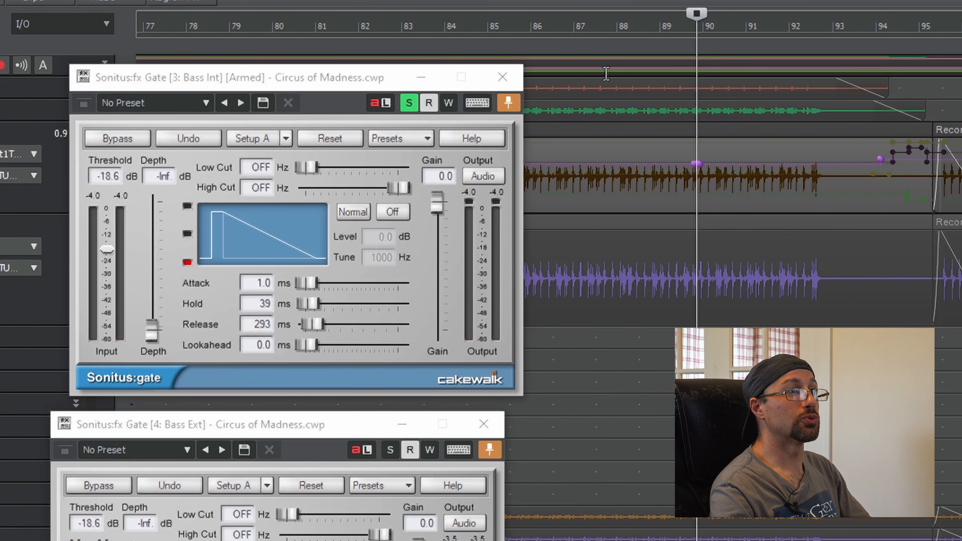
Step: Copy the second noted hold value, 37, from the Notepad note and re-enable automation writing on the Bass Int gate
scroll(644, 335, right, 2)
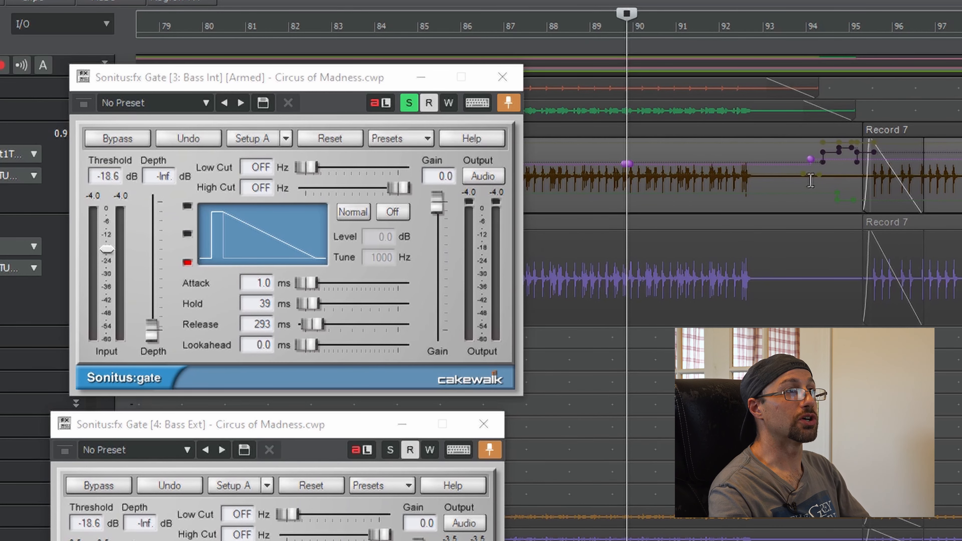
key(alt+Tab)
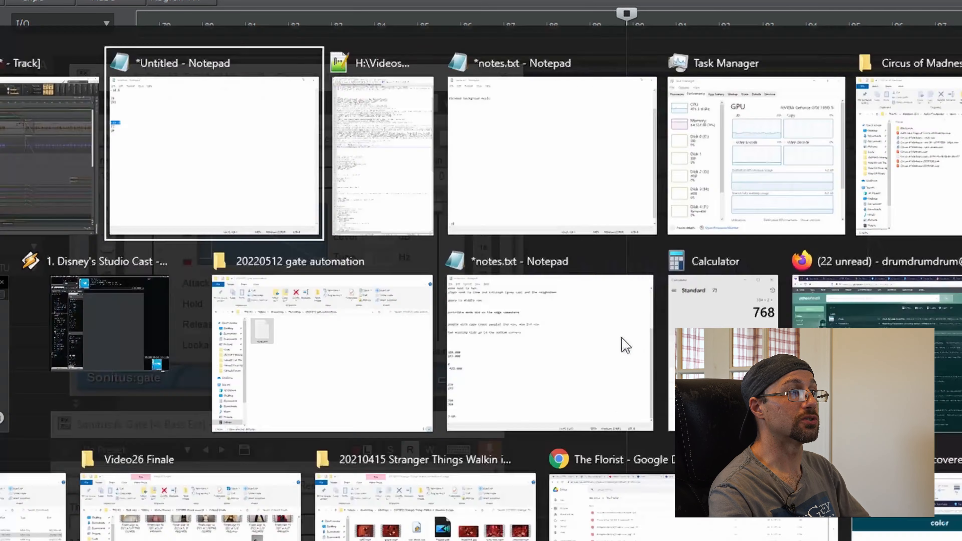
drag(635, 481, 589, 479)
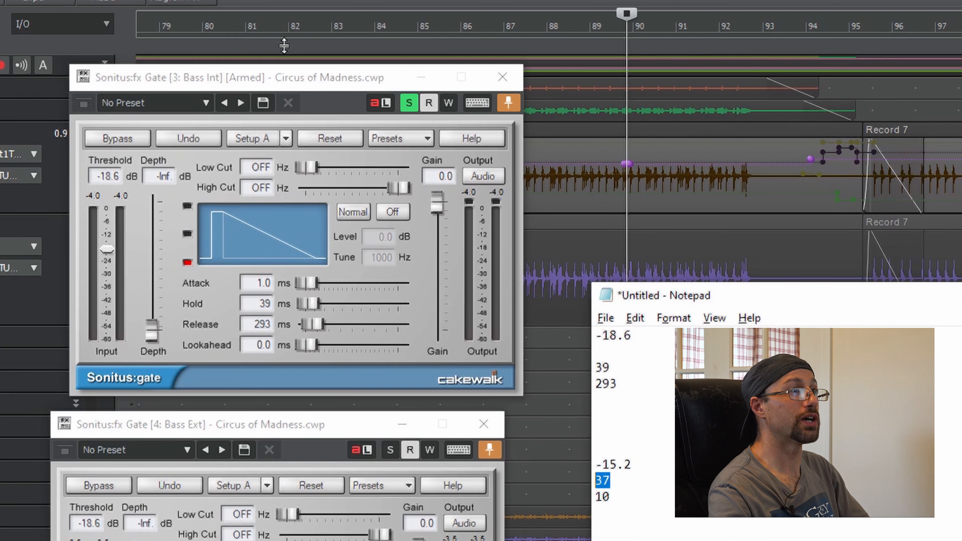
click(301, 82)
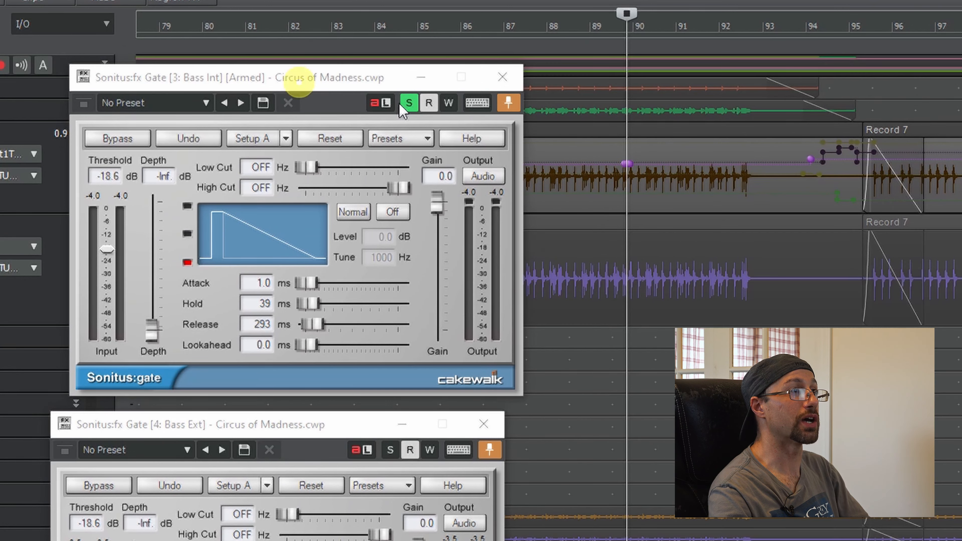
click(448, 109)
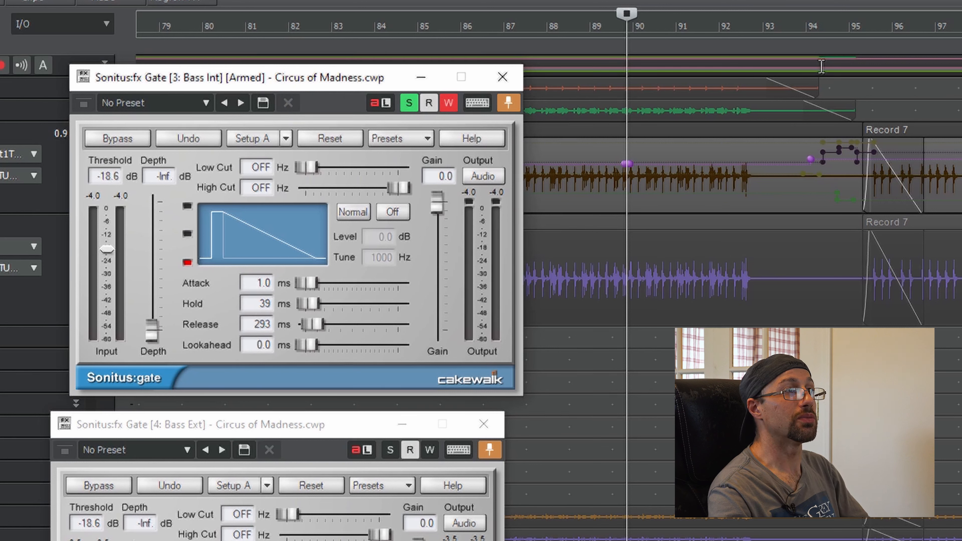
Step: Record a hold change to 37 ms as Bass Int gate automation at about measure 94 during playback
key(space)
click(261, 304)
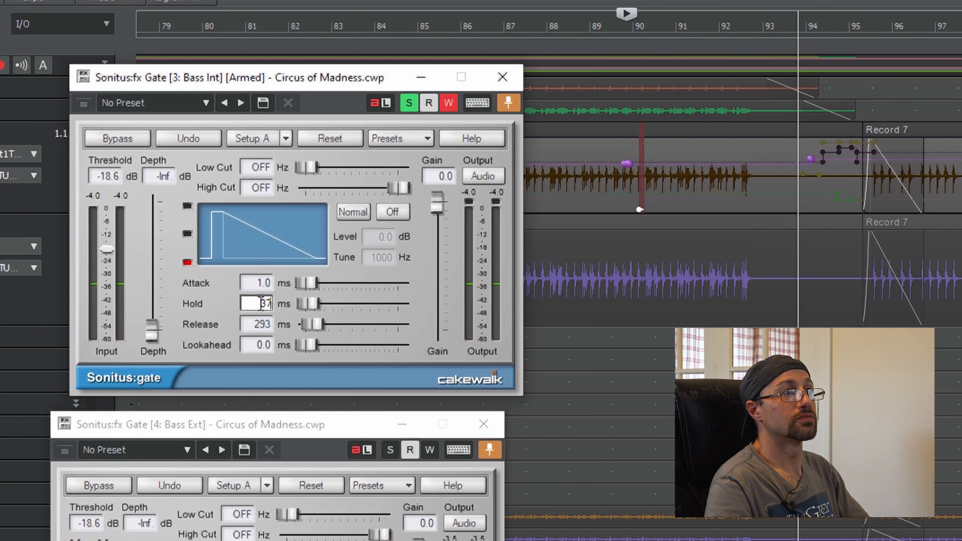
key(Return)
key(space)
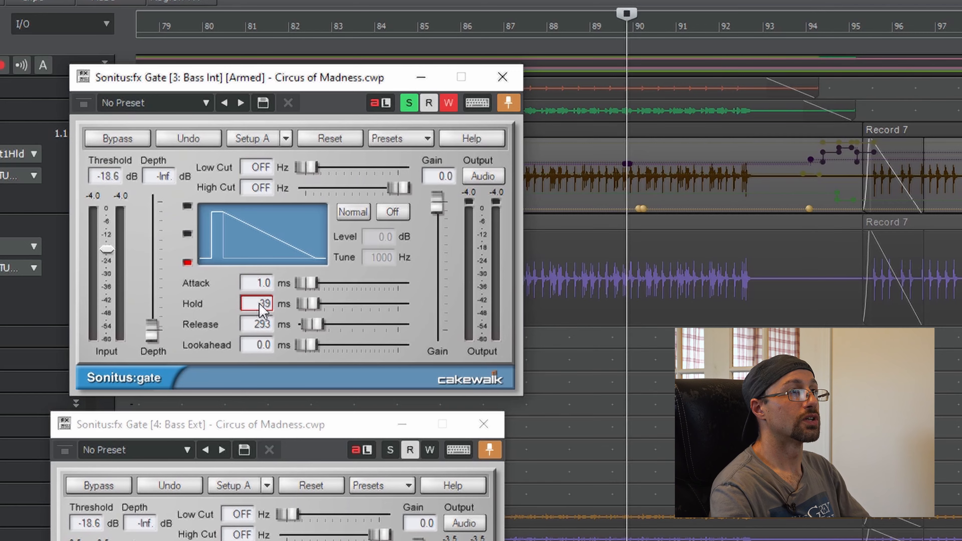
Step: Switch to the Notepad note, copy the second noted release value, 10, and return to the Bass Int gate
key(alt+Tab)
click(628, 493)
drag(604, 493, 585, 495)
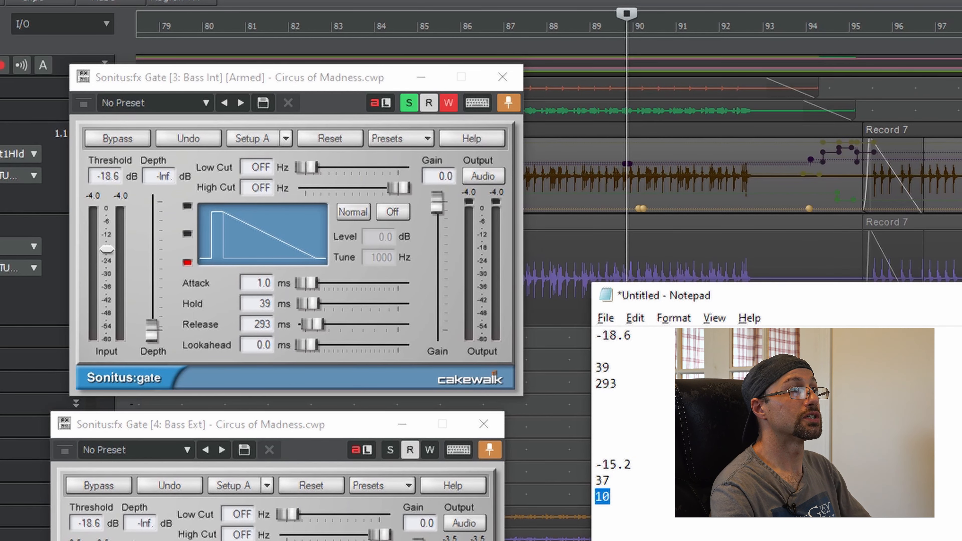
key(alt+Tab)
Step: Record a release change to 10 ms as Bass Int gate automation at about measure 94 during playback, and reposition the playhead to check it
key(space)
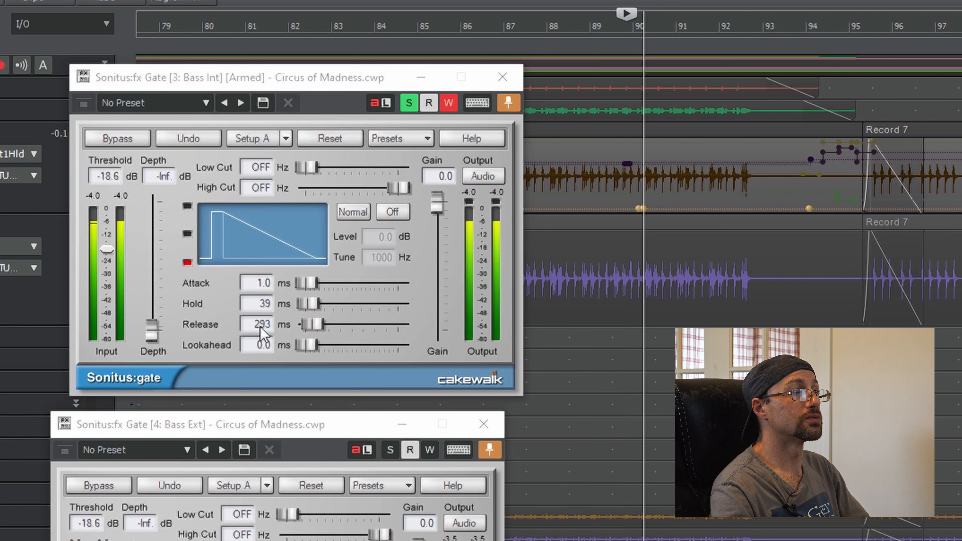
double_click(259, 324)
text(10)
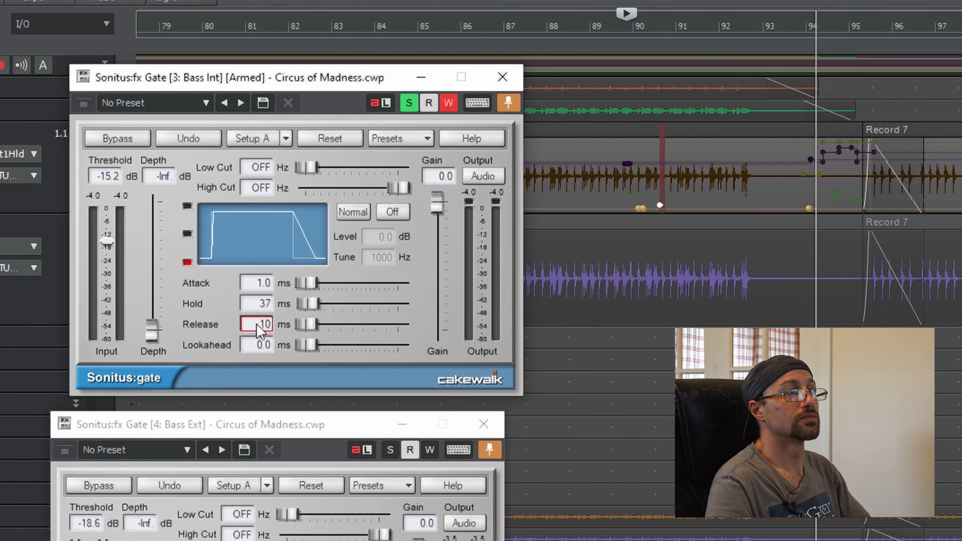
key(Return)
key(space)
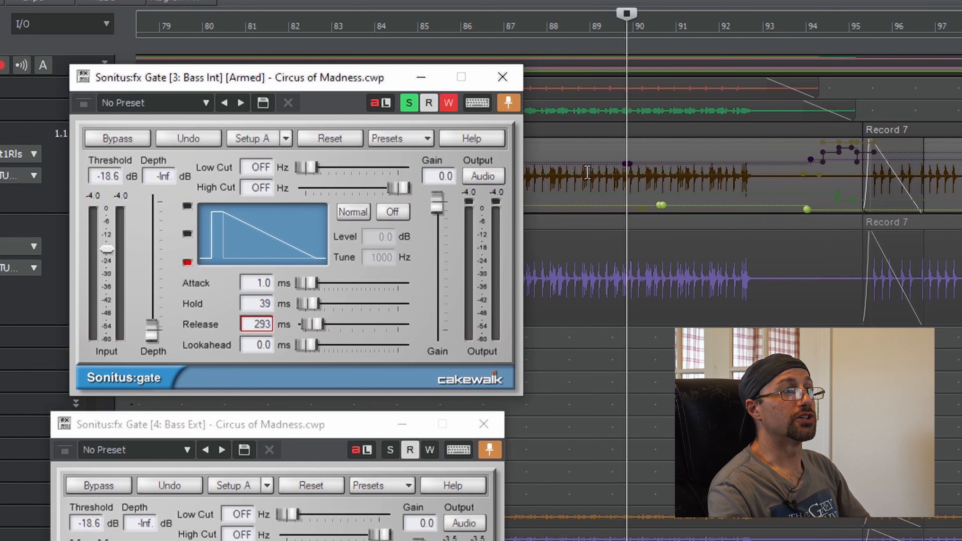
click(719, 27)
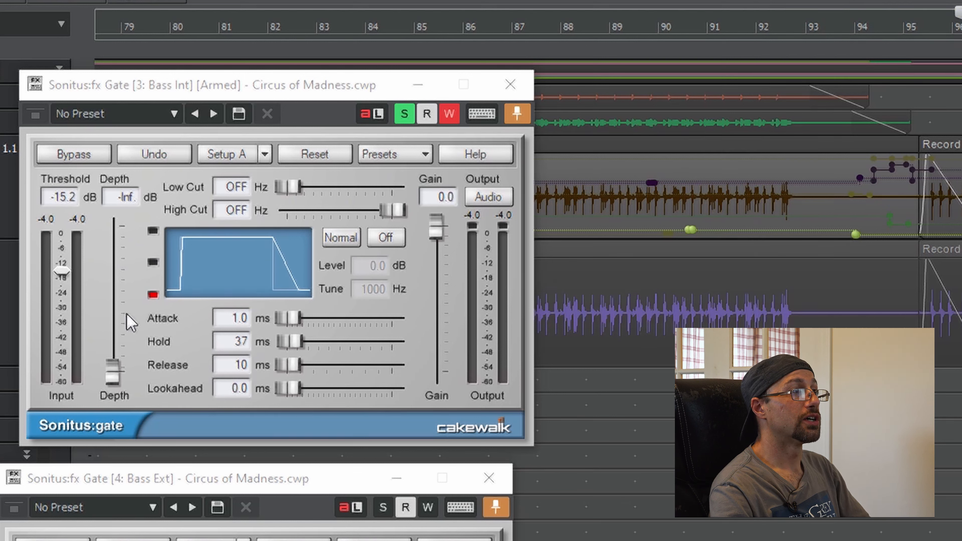
Step: Disable automation writing on the Bass Int gate and play from about measure 92 across the automated change at measure 94 to check it
click(449, 113)
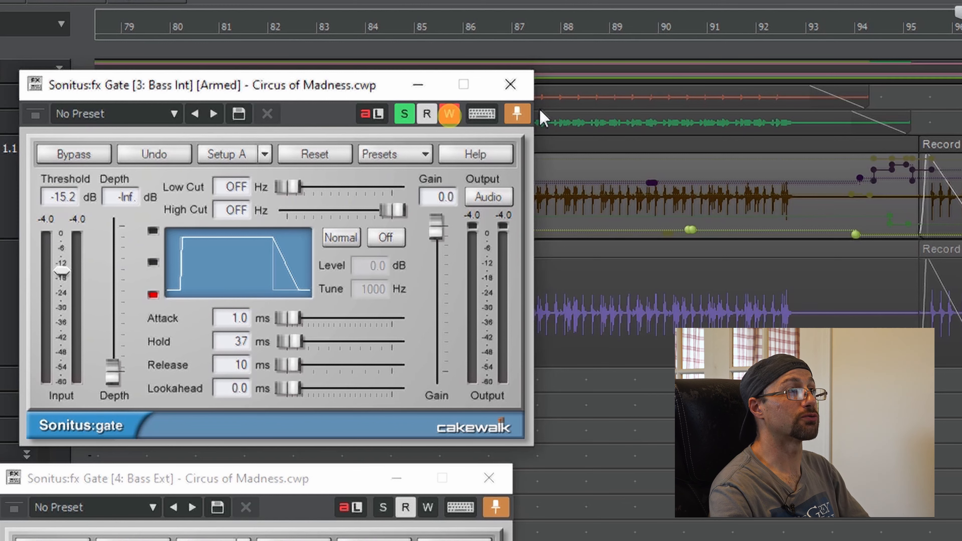
click(762, 28)
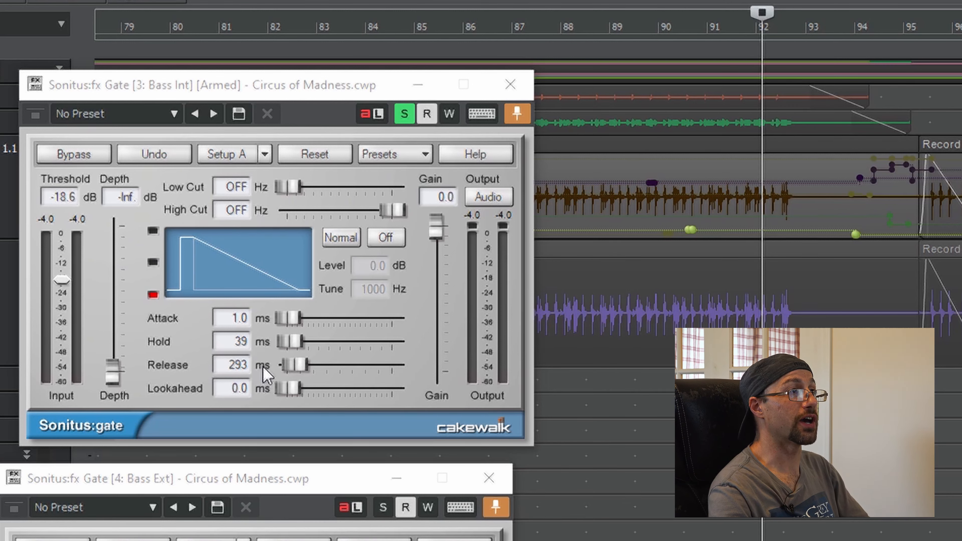
key(space)
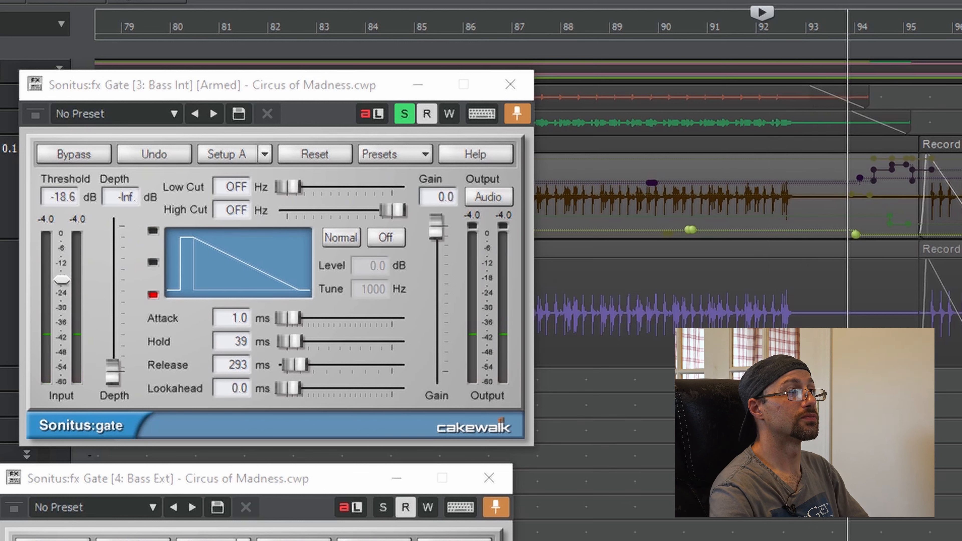
key(space)
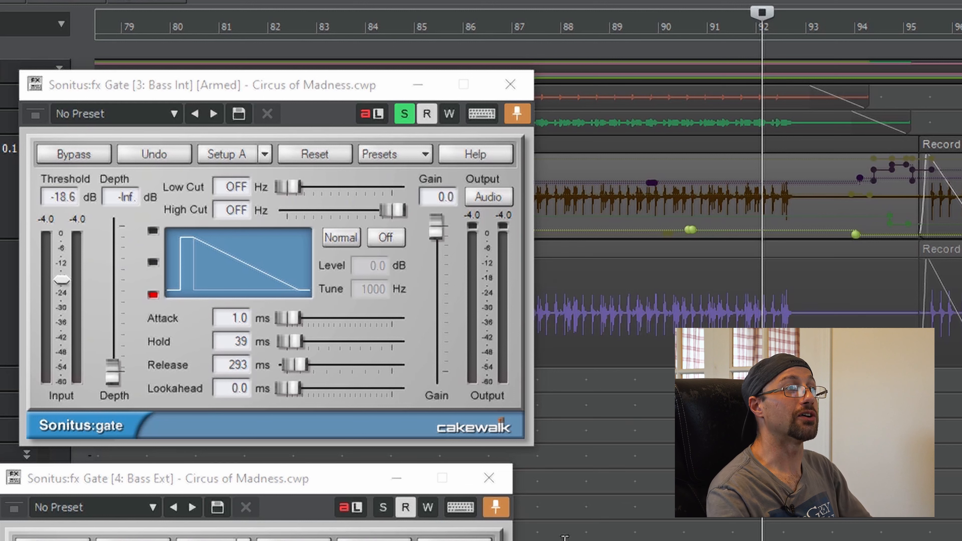
click(862, 28)
click(856, 25)
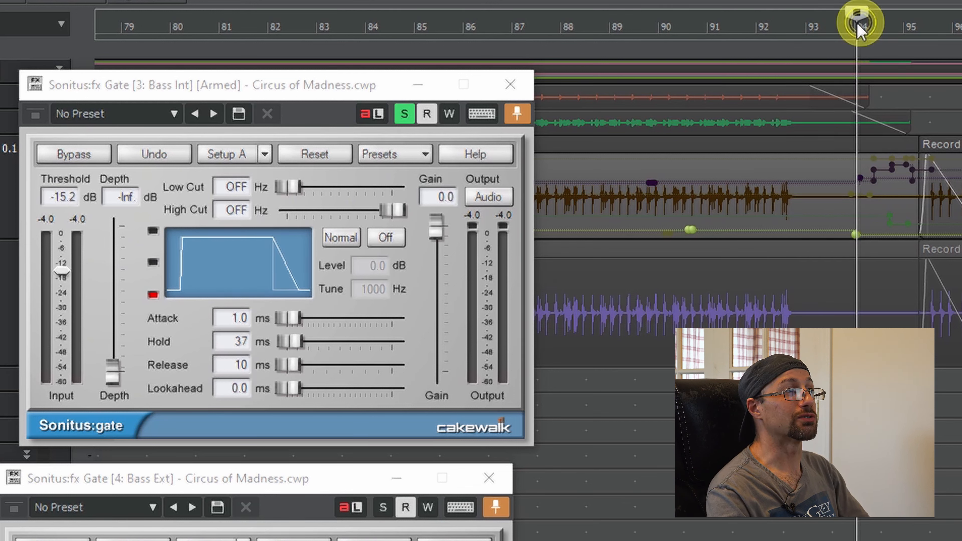
Step: Examine the Bass Int gate's recorded automation nodes around measure 94 up close, comparing where each parameter change falls
key(ctrl+Right)
key(ctrl+Right)
key(ctrl+Right)
key(ctrl+Right)
key(ctrl+Right)
key(ctrl+Right)
key(ctrl+Right)
key(ctrl+Right)
key(ctrl+Right)
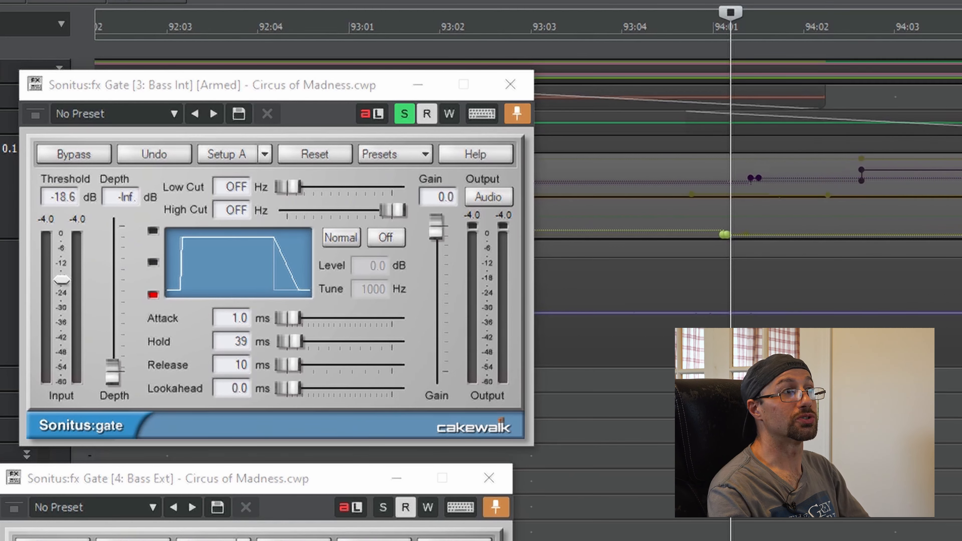
key(ctrl+Right)
key(ctrl+Right)
key(ctrl+Right)
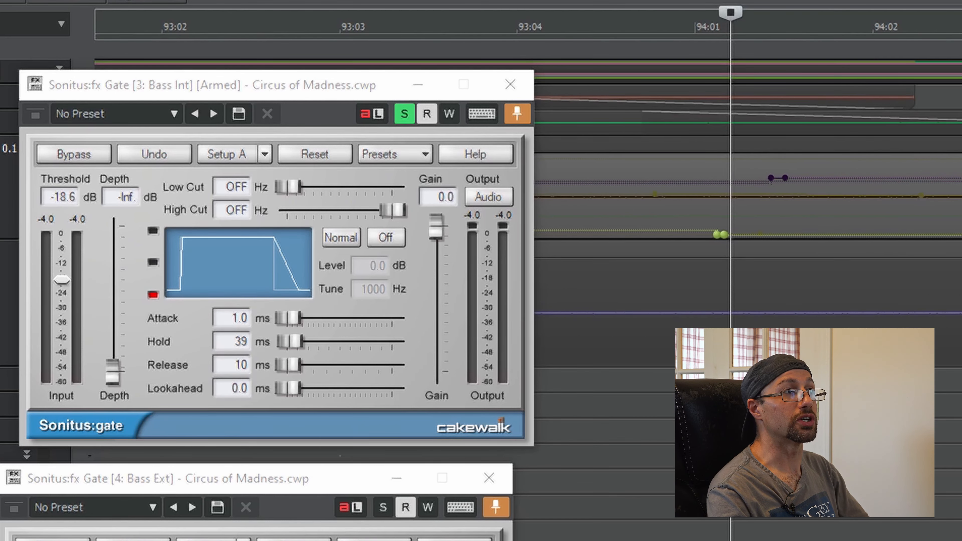
mouse_move(718, 232)
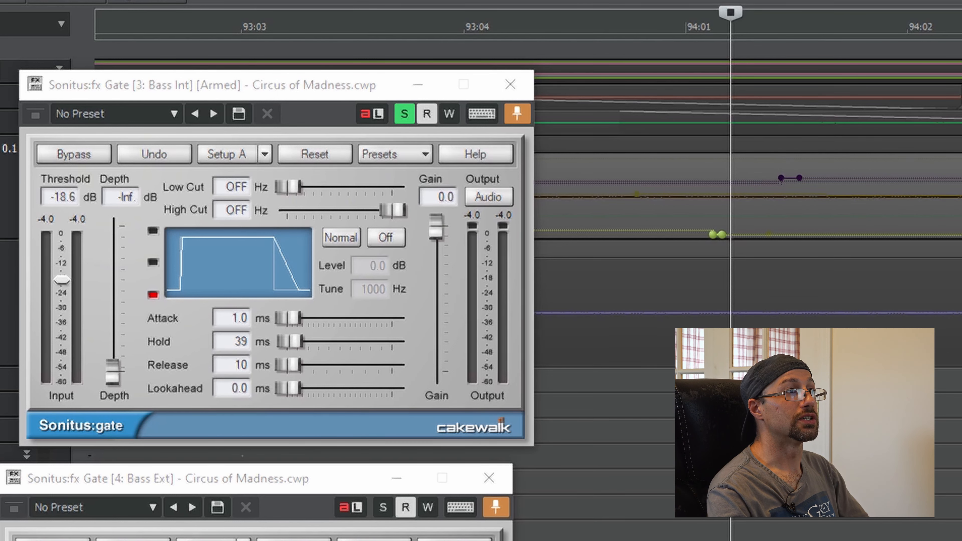
Step: Play back the Bass Int track from just before measure 109 to hear the gate with its automated settings
key(ctrl+Left)
key(ctrl+Left)
key(ctrl+Left)
key(ctrl+Left)
key(ctrl+Left)
key(ctrl+Left)
key(ctrl+Left)
key(ctrl+Left)
key(ctrl+Left)
key(ctrl+Left)
key(ctrl+Left)
key(ctrl+Left)
key(ctrl+Left)
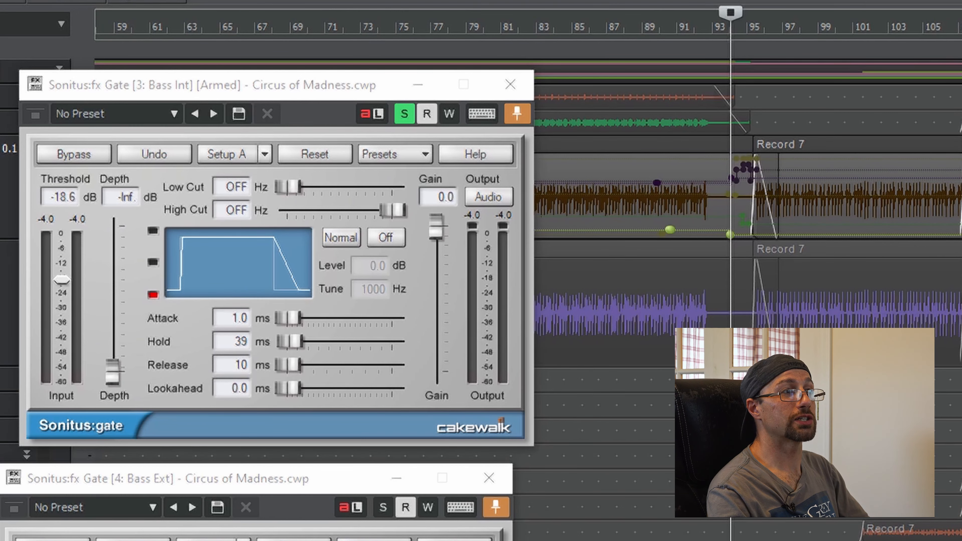
key(w)
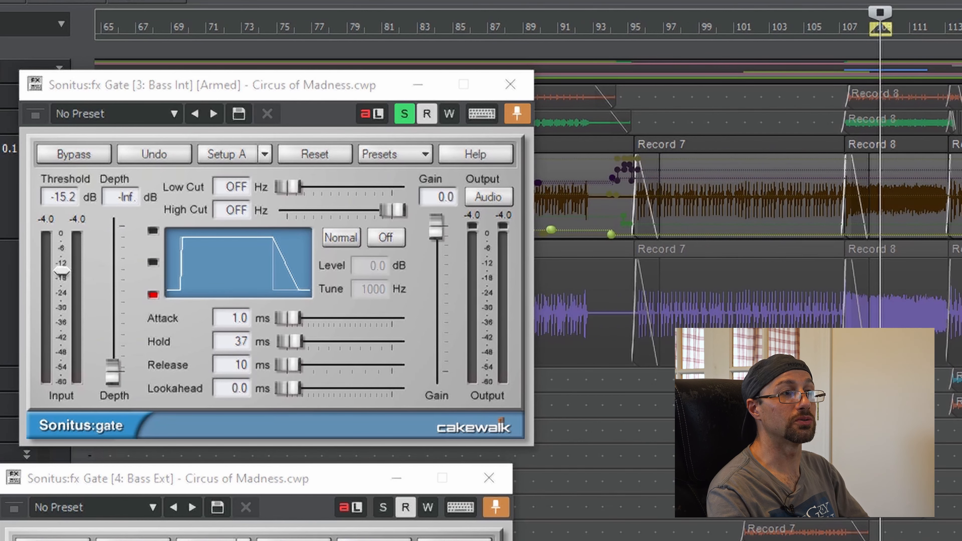
key(ctrl+Right)
key(ctrl+Right)
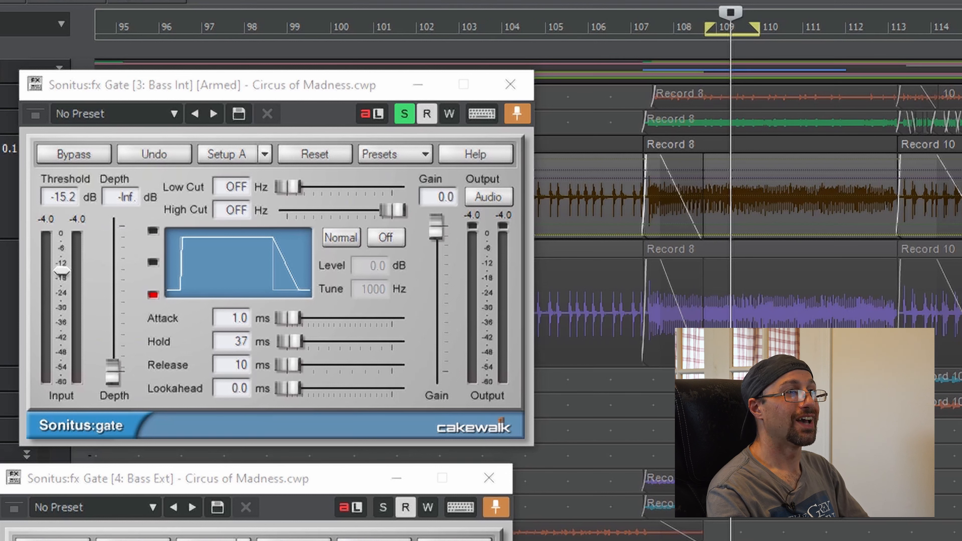
click(710, 382)
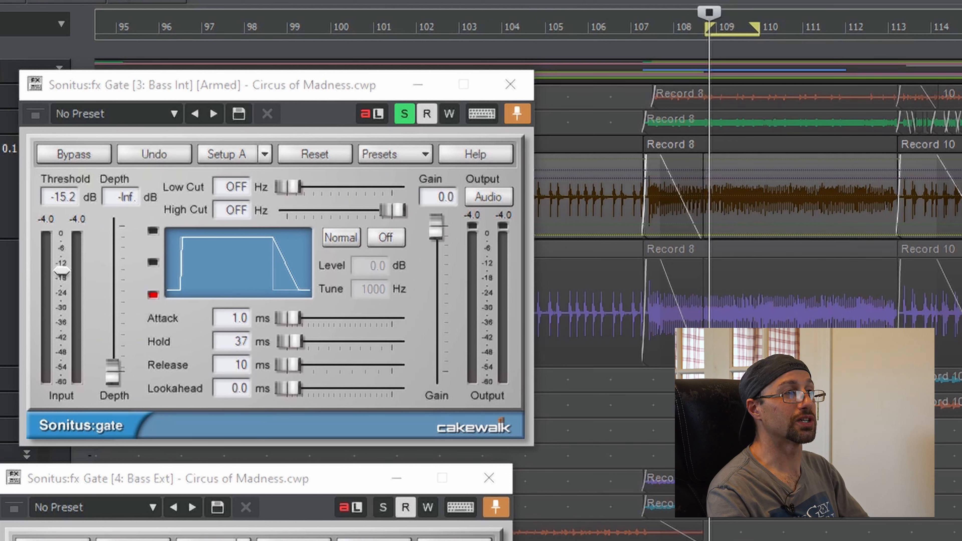
key(space)
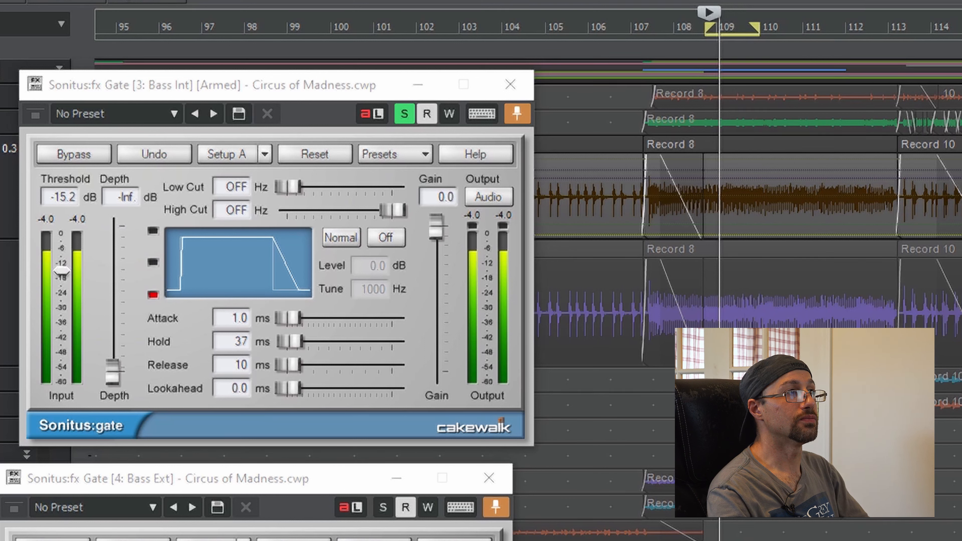
key(space)
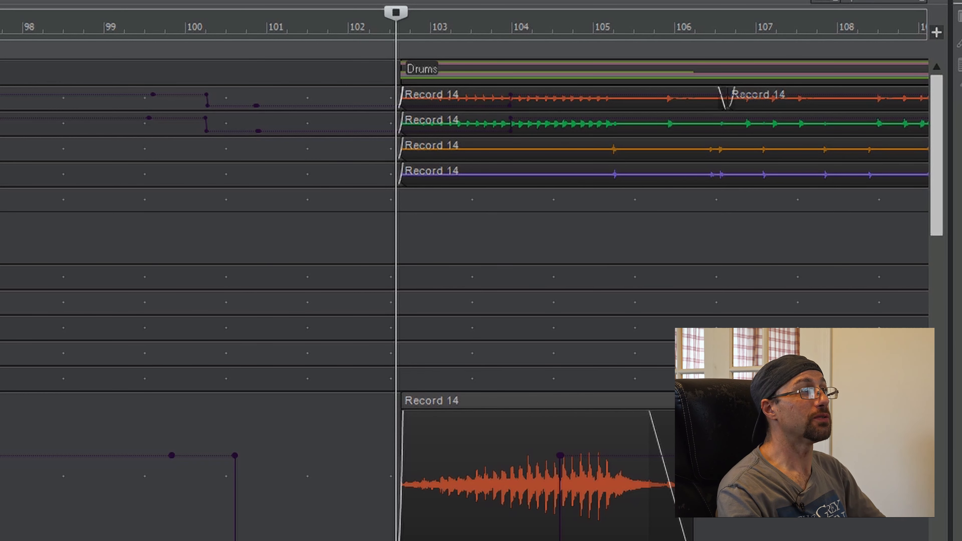
Step: Play the Medusa project's tom swell from about measure 102.5 and move the Tom 4 top gate window fully into view
key(space)
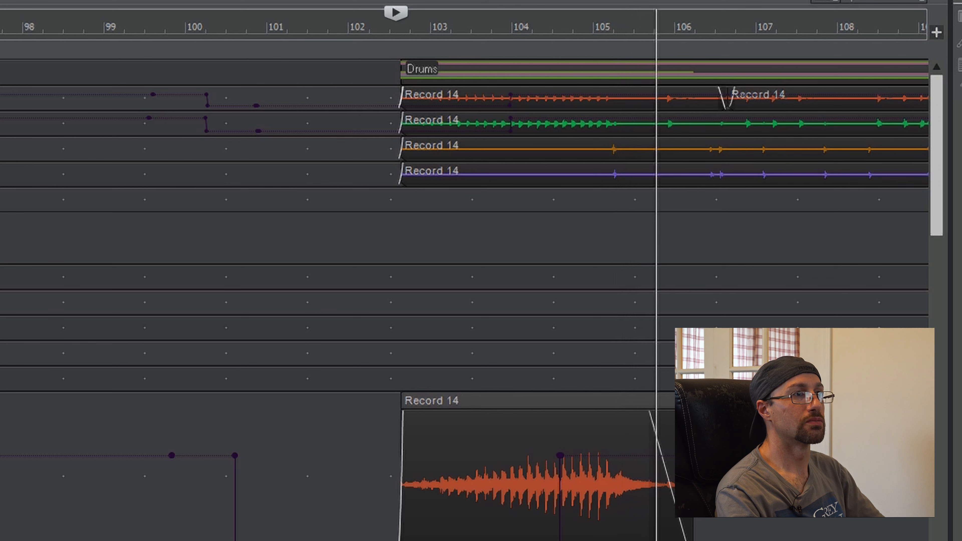
key(space)
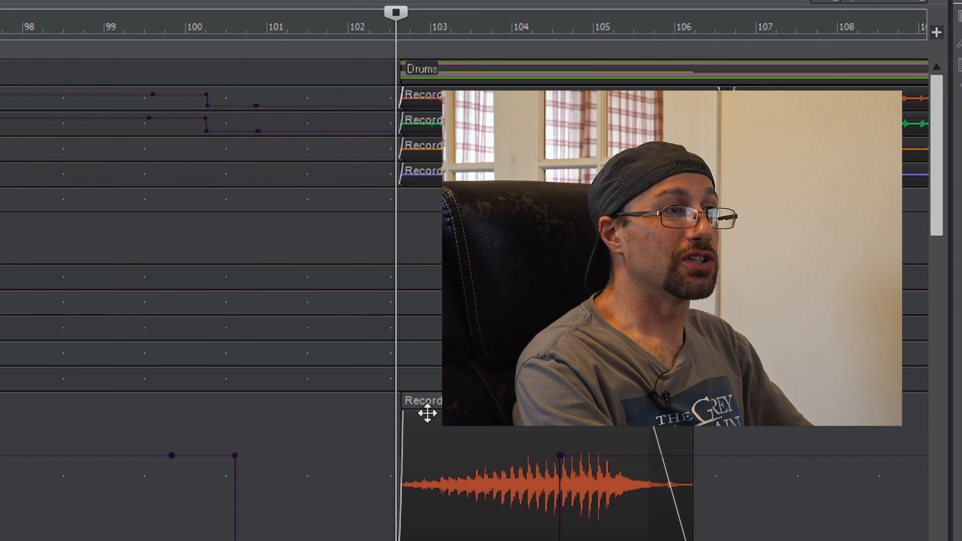
click(333, 311)
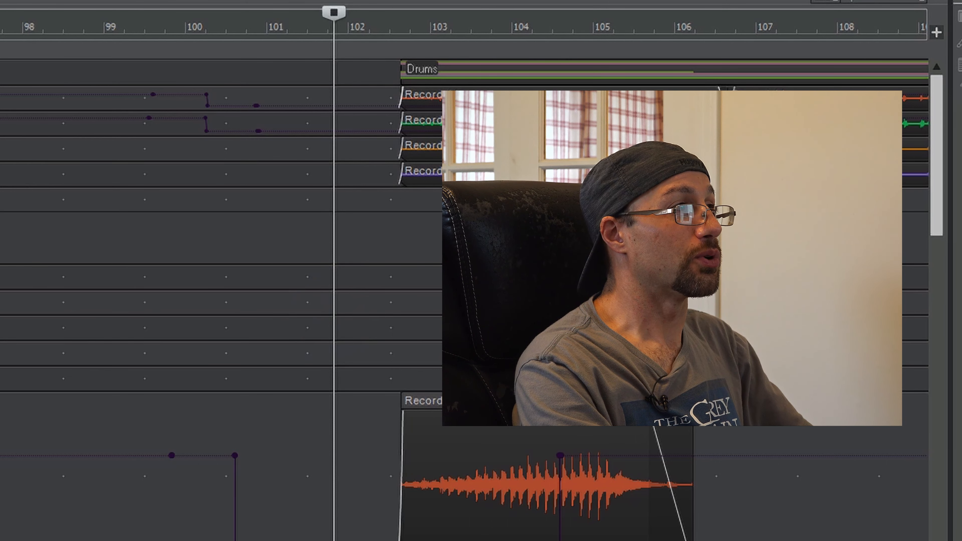
double_click(166, 338)
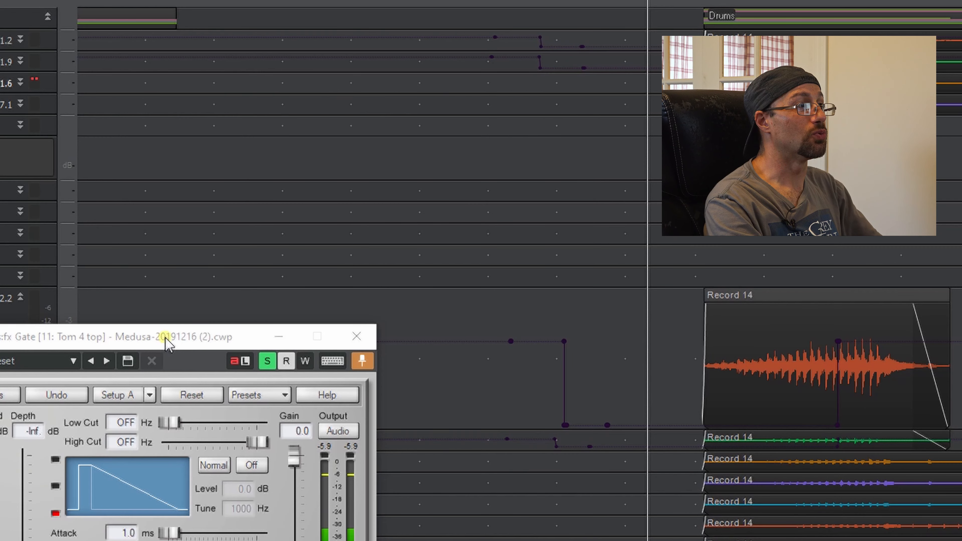
drag(166, 342, 227, 232)
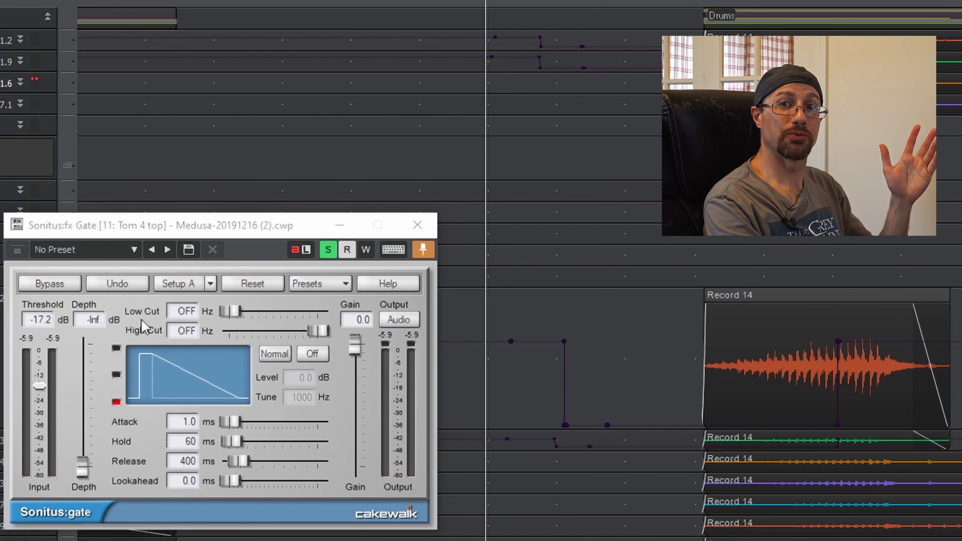
drag(101, 228, 104, 226)
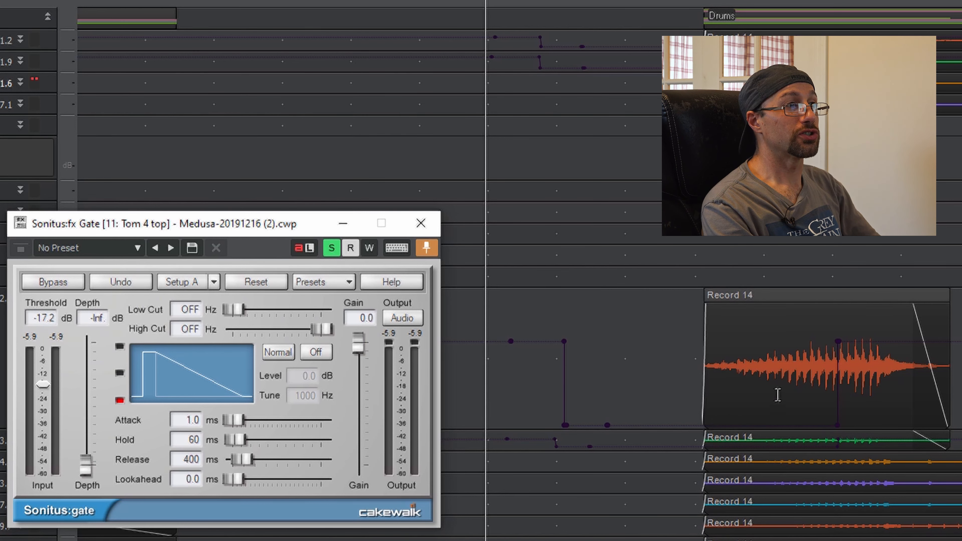
Step: Place the playhead before and after the Tom 4 top automation nodes between about measures 99 and 105 to compare the gate's threshold
scroll(558, 322, left, 3)
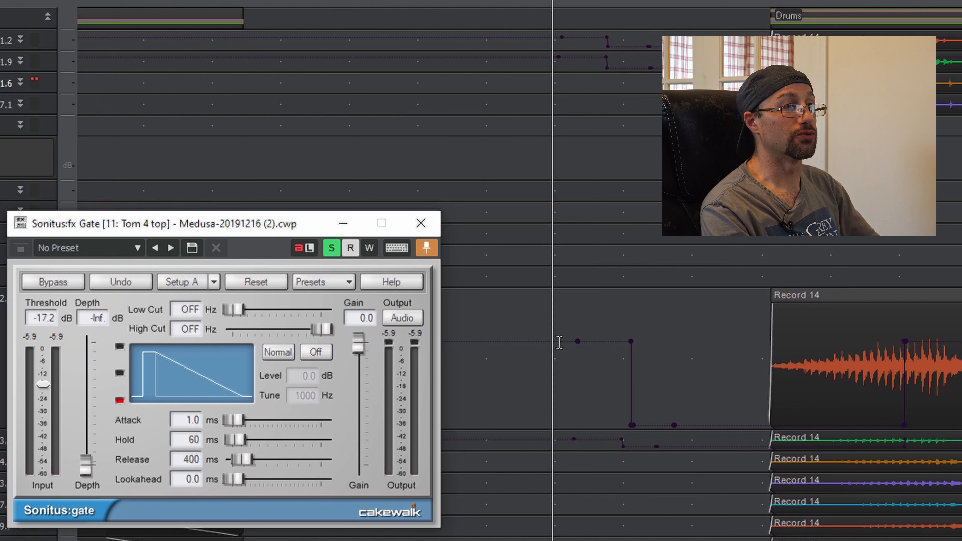
click(3, 369)
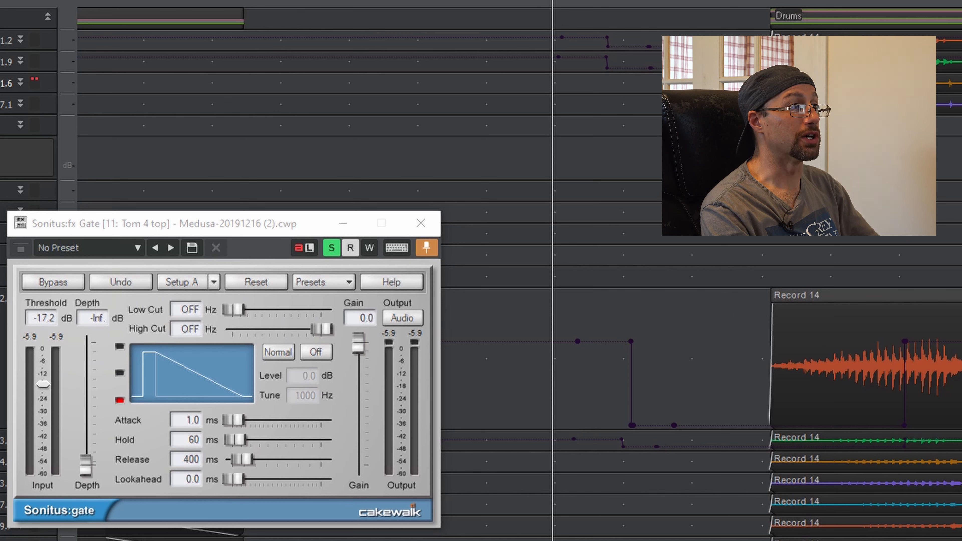
mouse_move(1, 451)
mouse_down()
mouse_move(1, 525)
mouse_move(1, 451)
mouse_up()
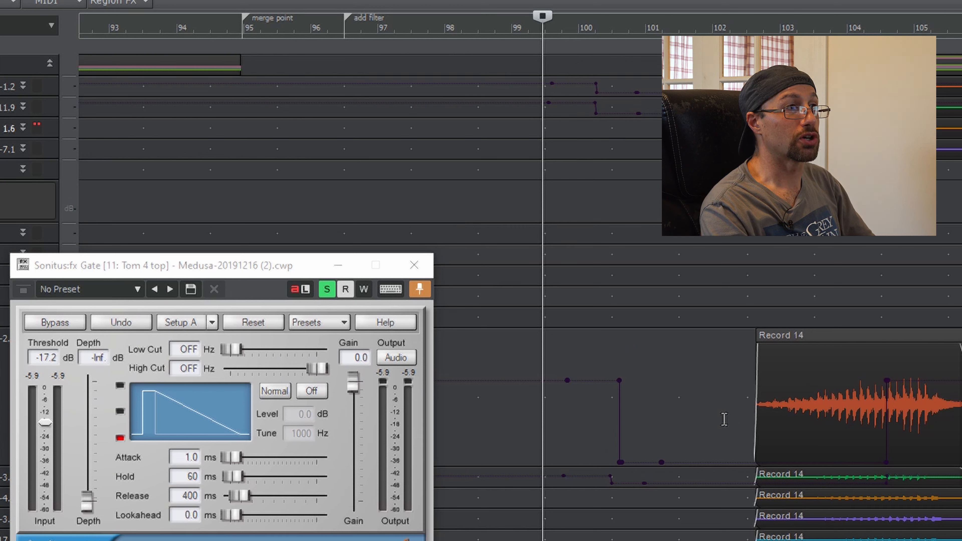
click(669, 21)
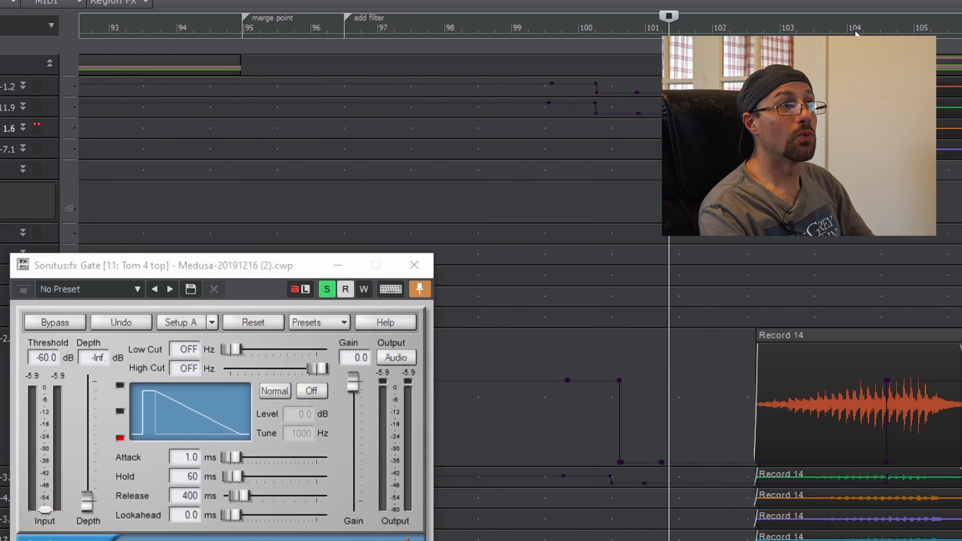
click(881, 20)
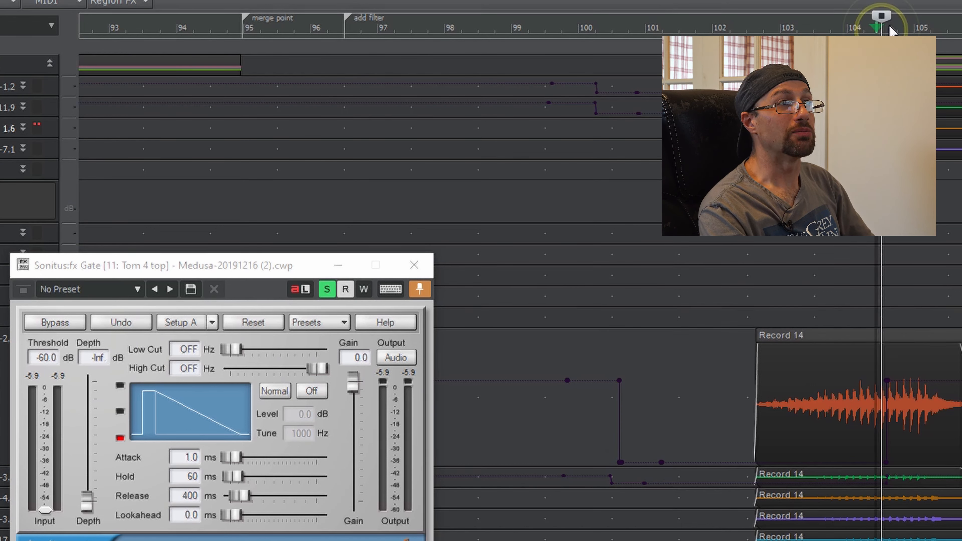
drag(885, 20, 961, 17)
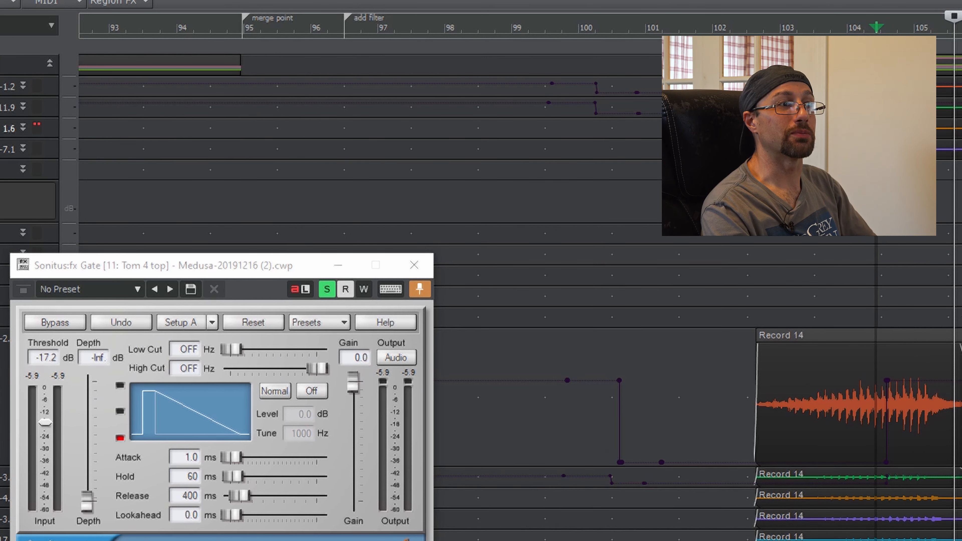
click(889, 259)
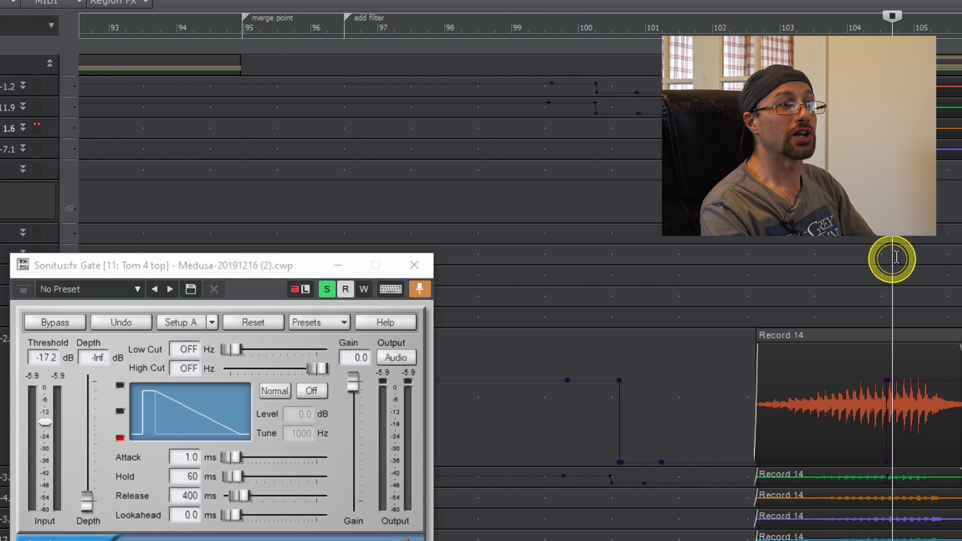
click(886, 260)
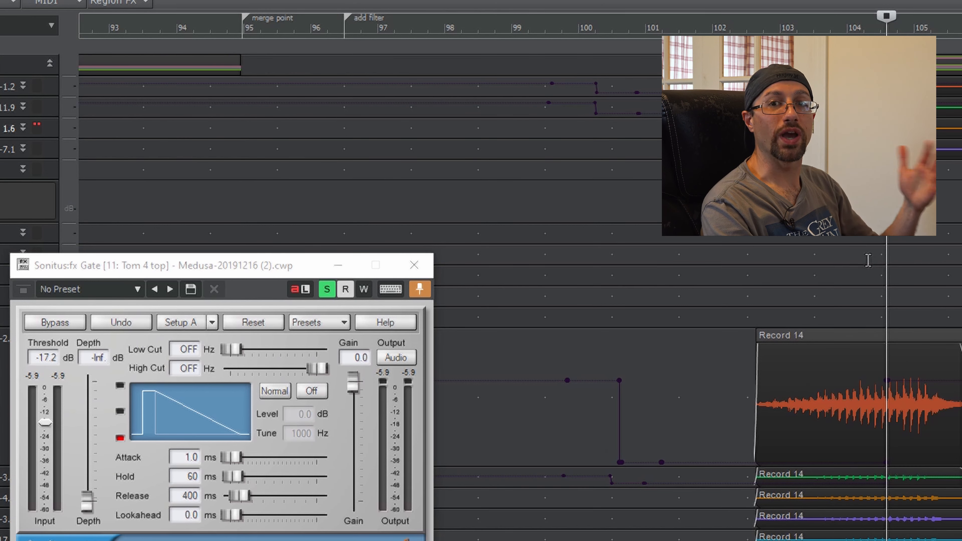
click(829, 265)
click(846, 262)
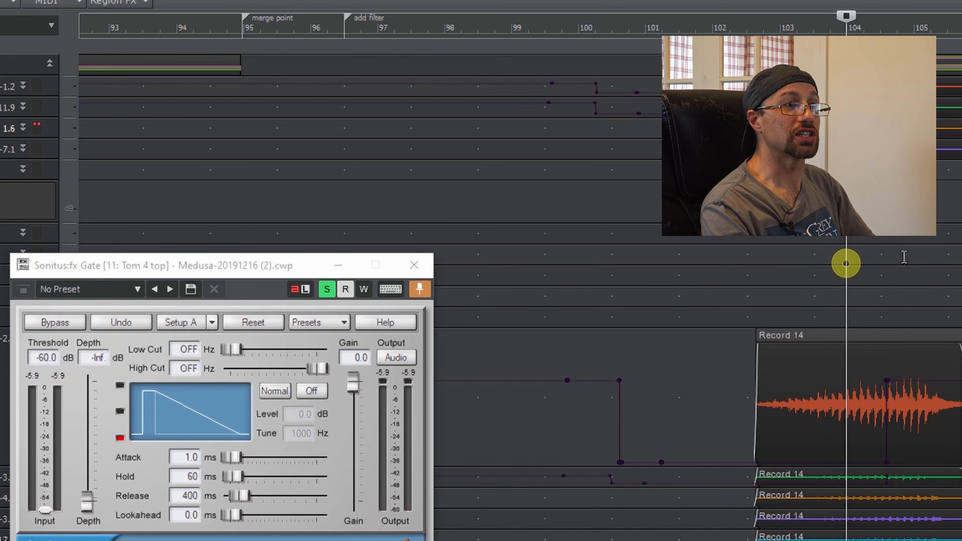
click(903, 259)
drag(904, 18, 860, 11)
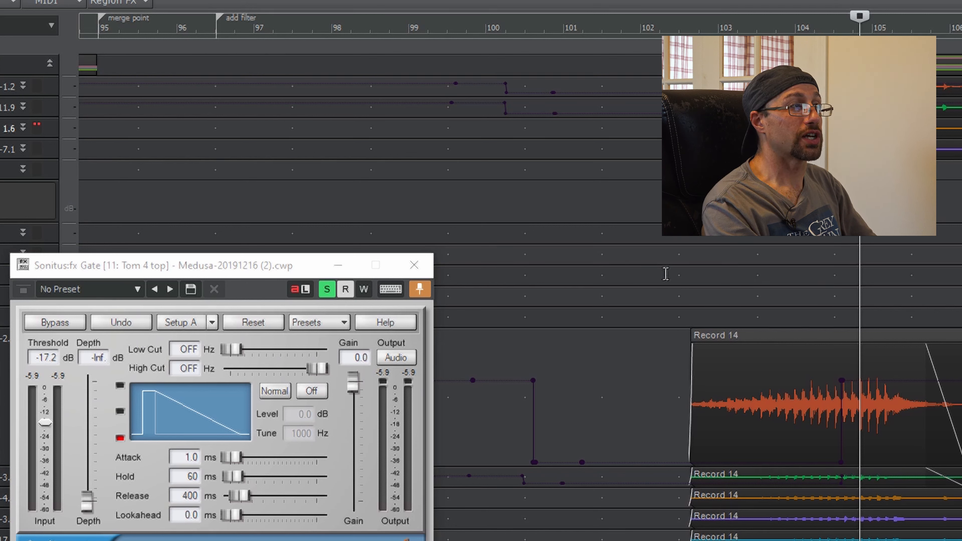
Step: Place the playhead just after measure 102, ahead of the tom clip, and play the Tom 4 top swell through its threshold change
click(665, 273)
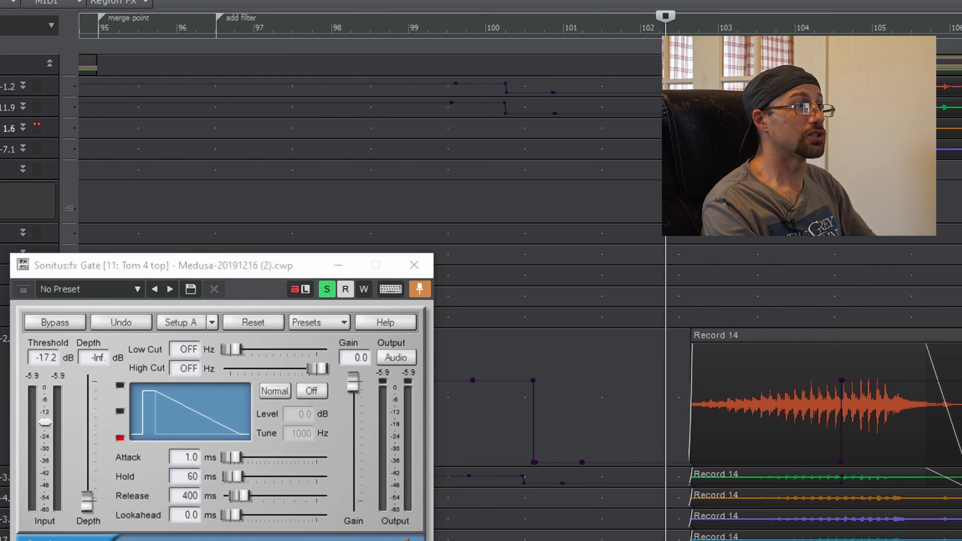
key(d)
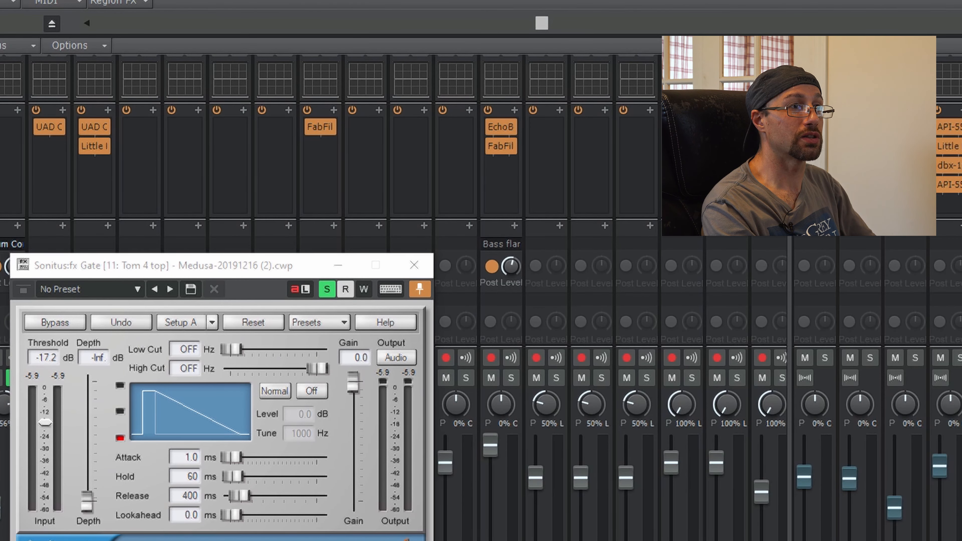
key(d)
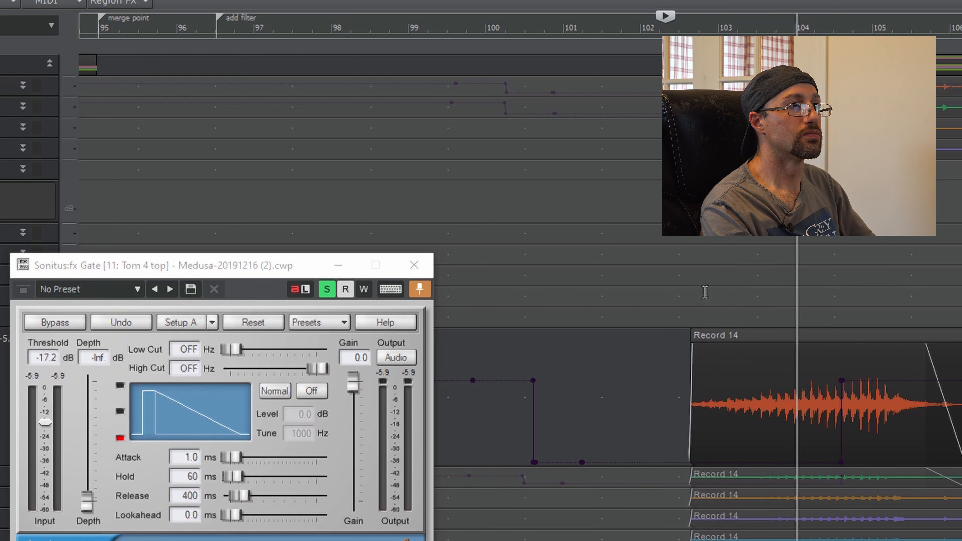
key(space)
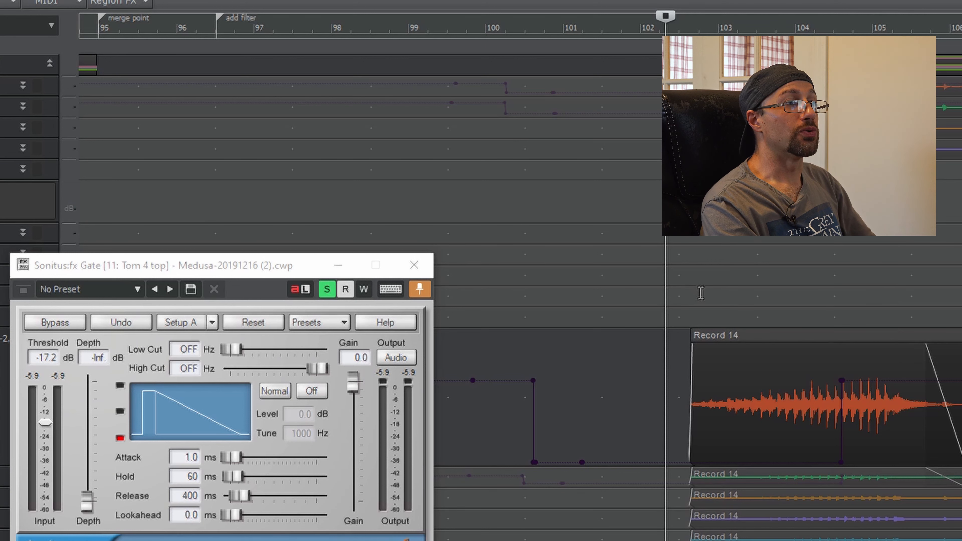
click(687, 299)
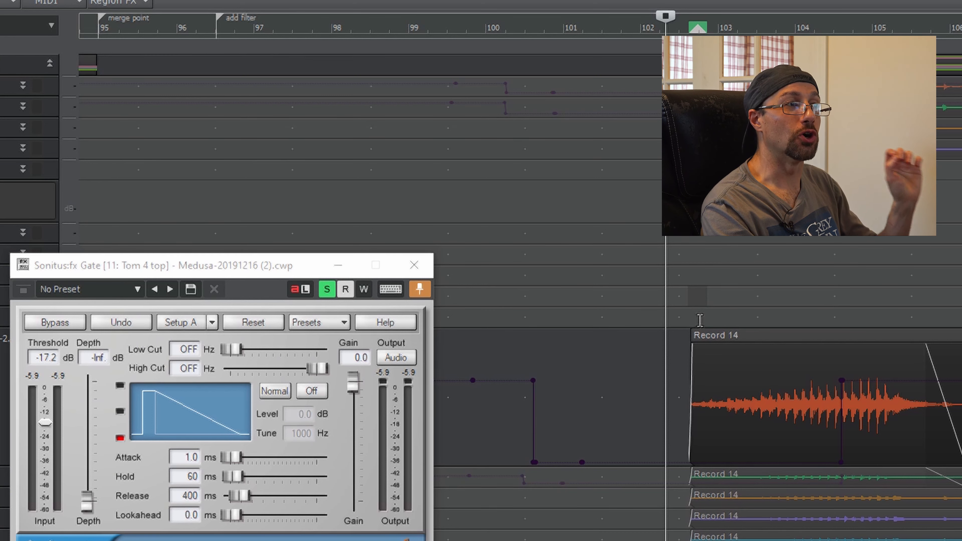
Step: Mark the quiet opening of the Tom 4 top swell between about measures 103 and 104, and play it from about measure 103
click(700, 318)
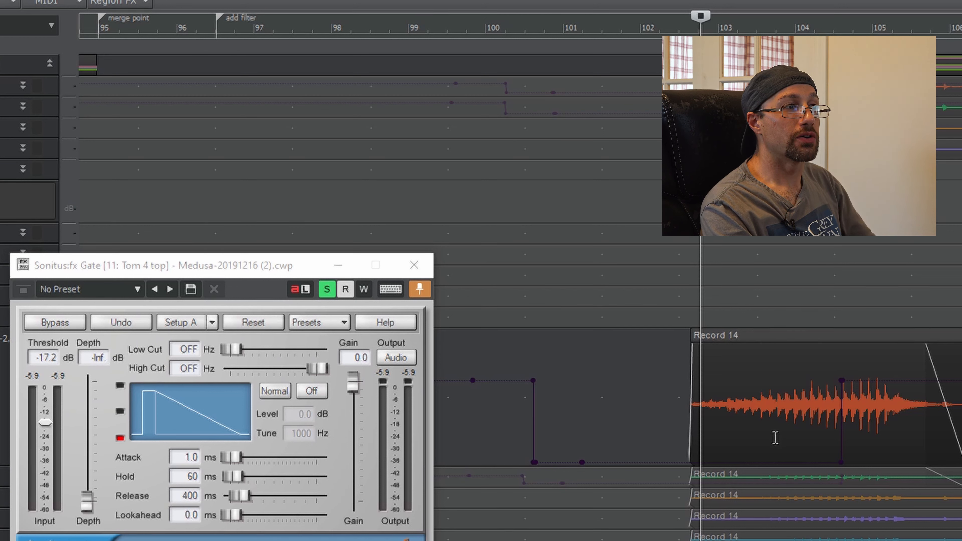
drag(795, 400, 706, 403)
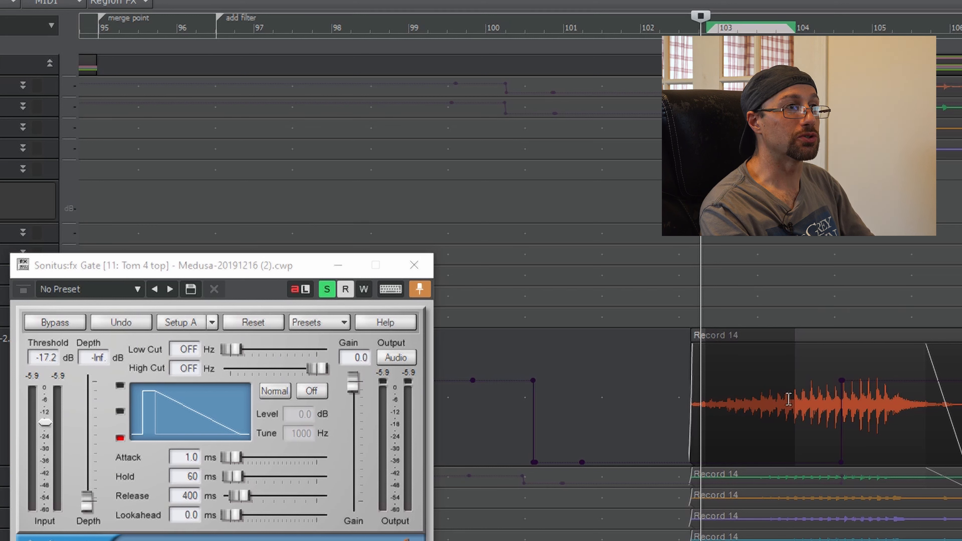
click(726, 277)
key(space)
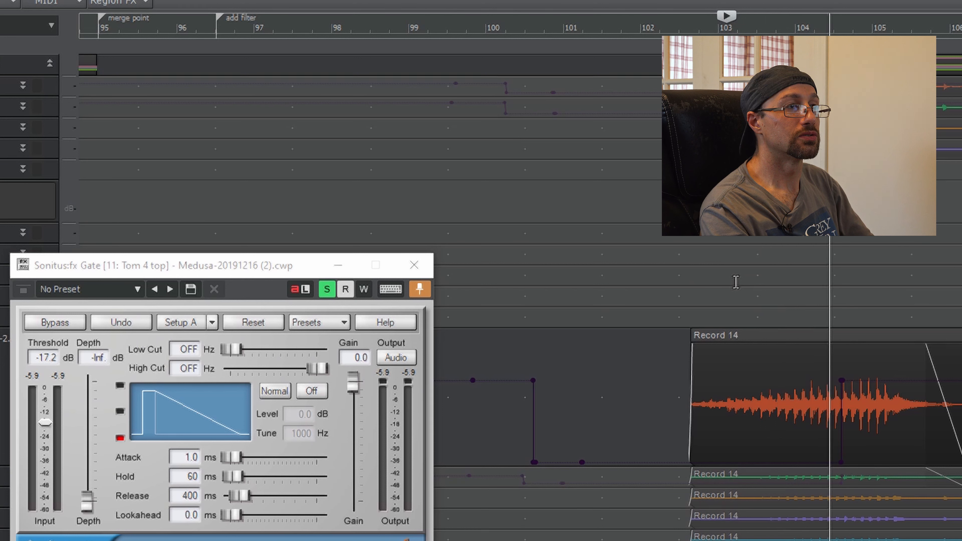
key(space)
Step: Mark the loud section of the Tom 4 top swell around measure 105, then the middle and the tail of the clip
drag(836, 408, 903, 405)
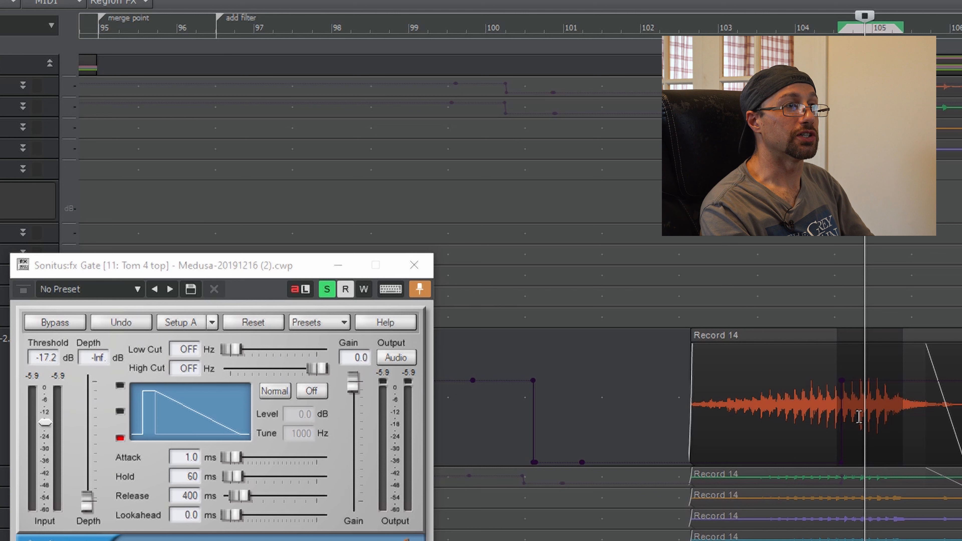
click(789, 398)
click(797, 401)
drag(889, 405, 919, 404)
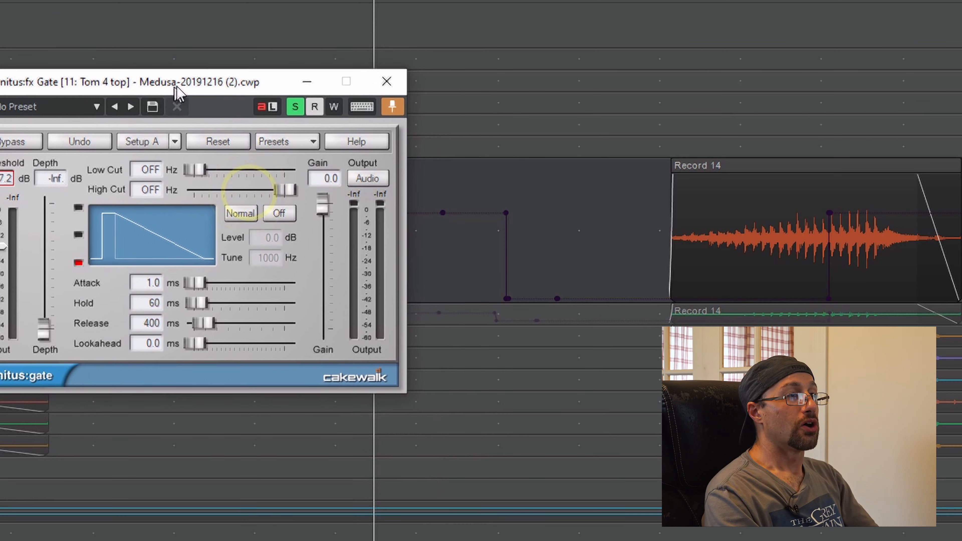
Step: Bring the Tom 4 top gate window fully into view and place the playhead at several points around its threshold automation nodes
click(208, 88)
drag(207, 82, 208, 81)
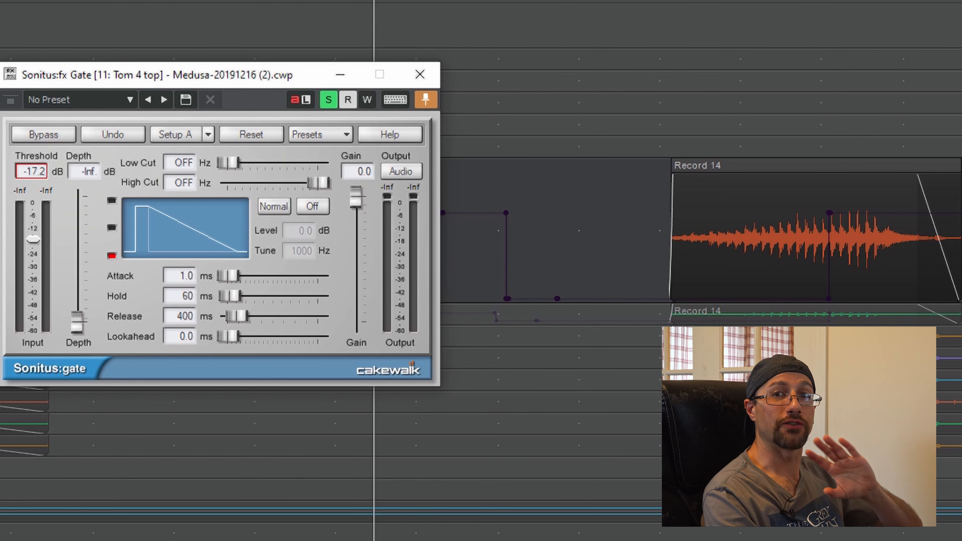
click(505, 22)
click(679, 47)
click(935, 78)
click(684, 39)
click(510, 52)
click(467, 56)
click(635, 64)
click(576, 58)
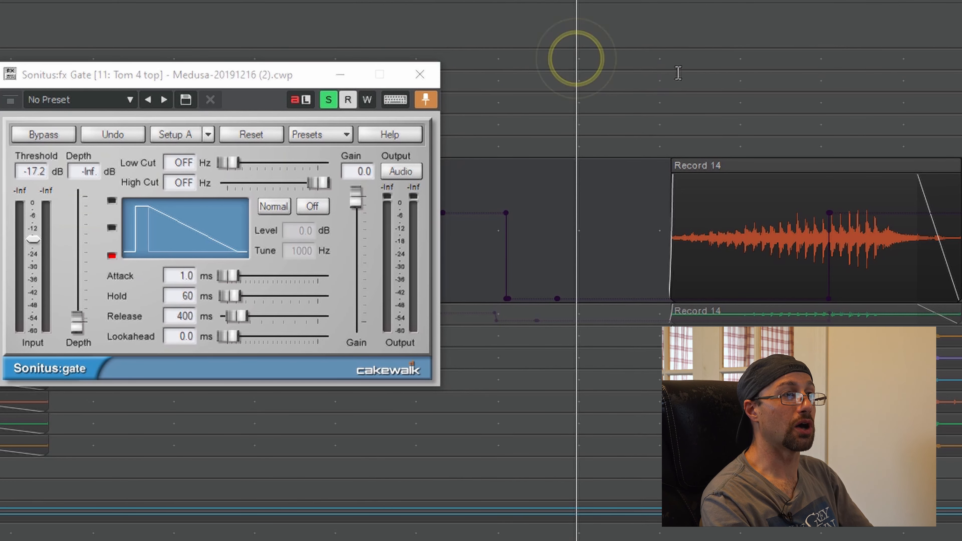
Step: Place the playhead midway through the Tom 4 top swell and move the gate window closer to the clip
click(794, 245)
click(795, 249)
click(796, 249)
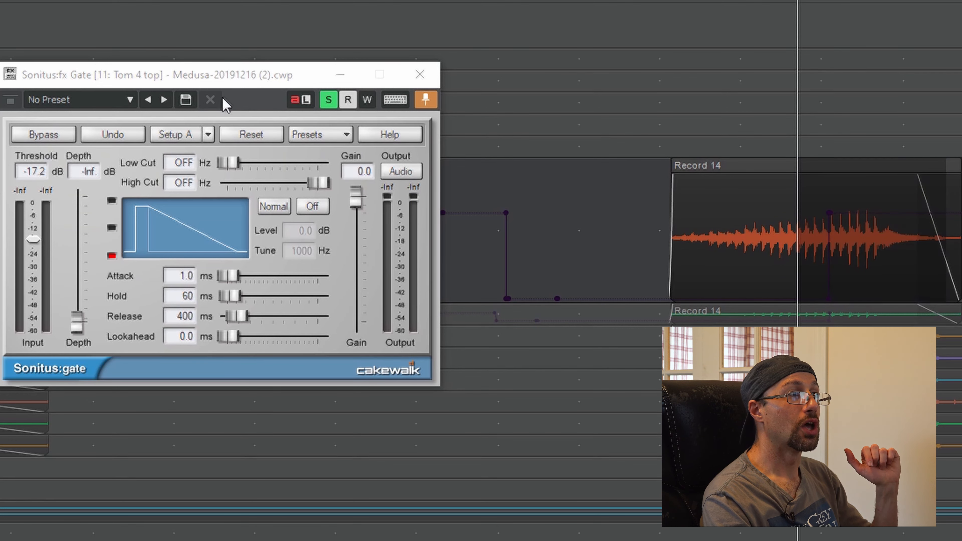
drag(224, 76, 411, 93)
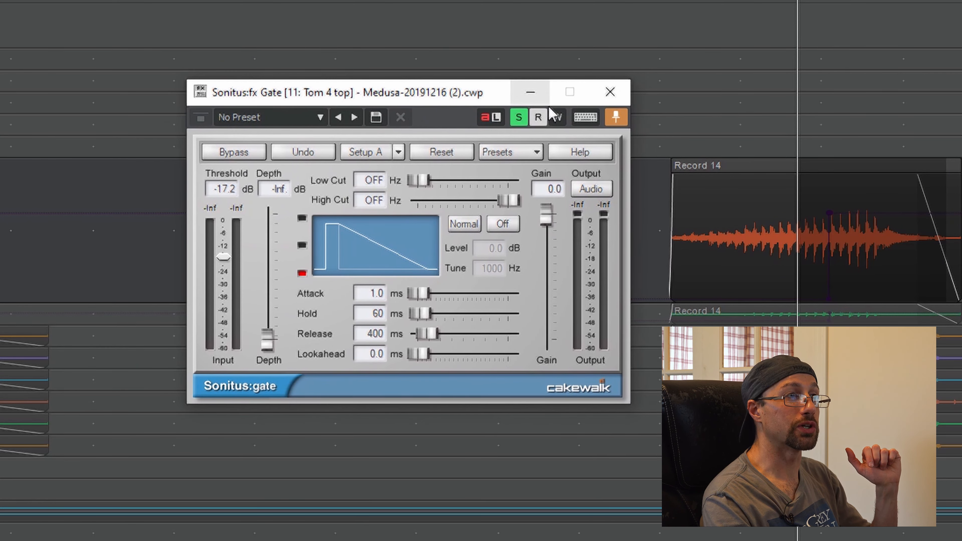
Step: Play the Tom 4 top swell from the clip's start and mark the point where the gate begins to open
click(651, 97)
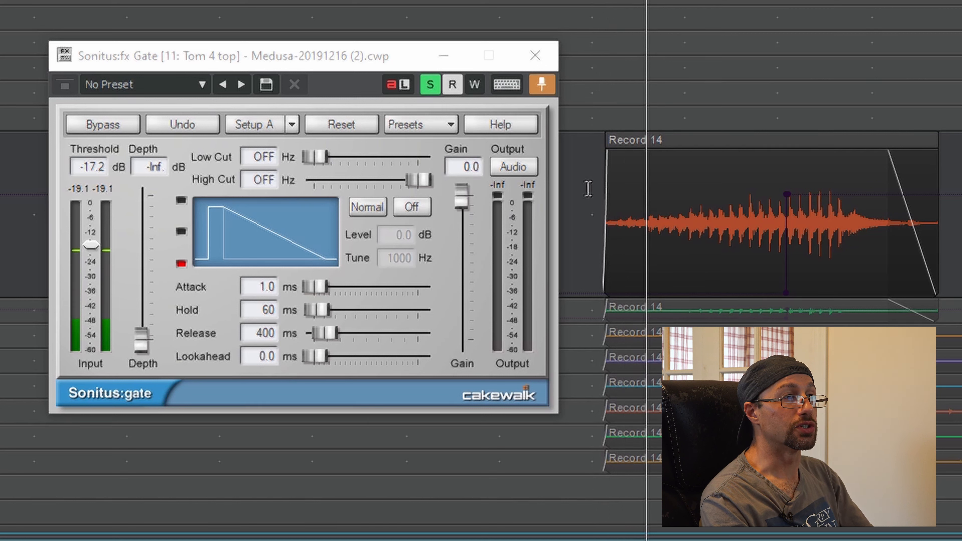
click(615, 78)
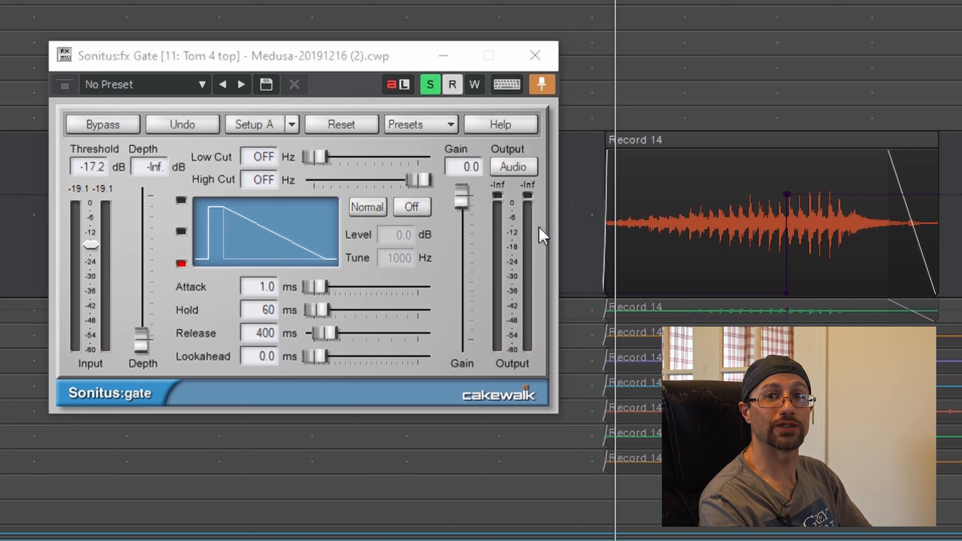
key(space)
key(space)
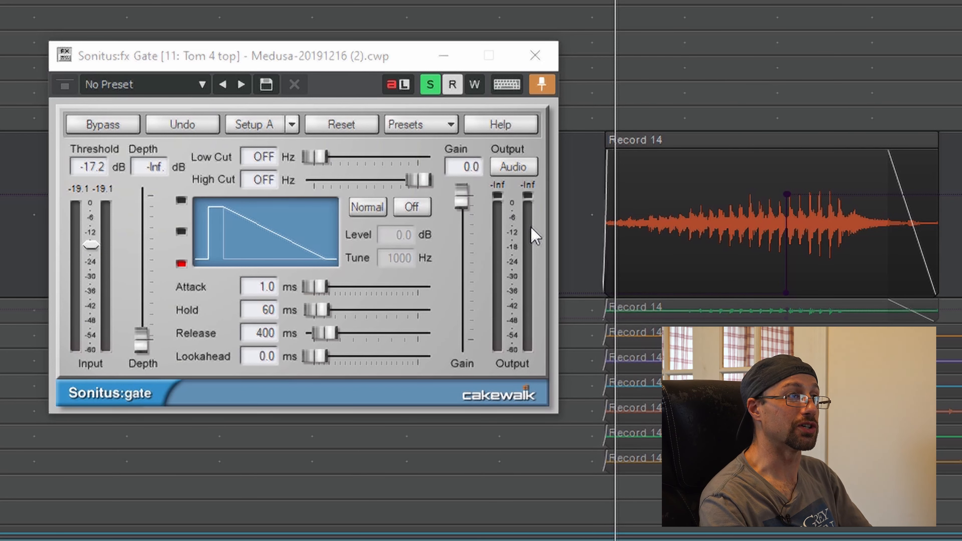
key(space)
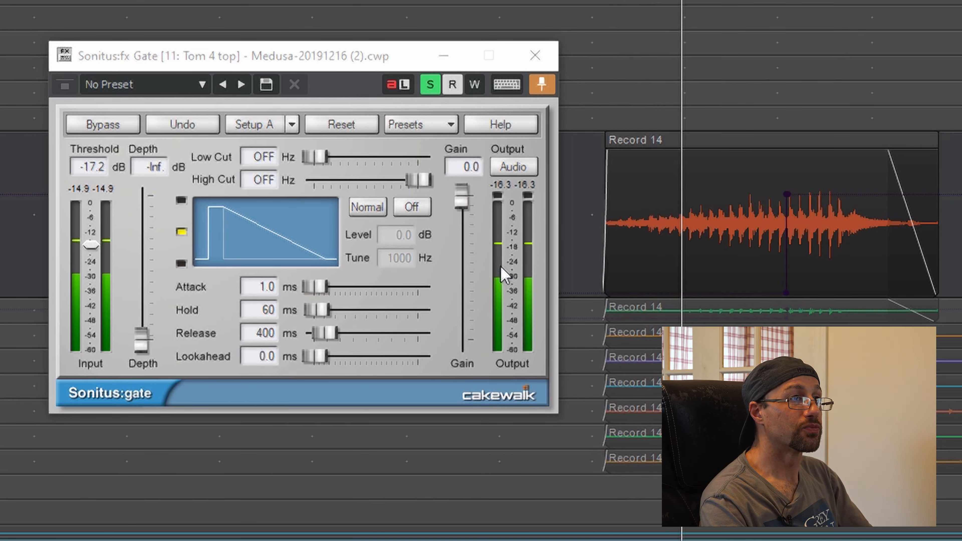
click(684, 108)
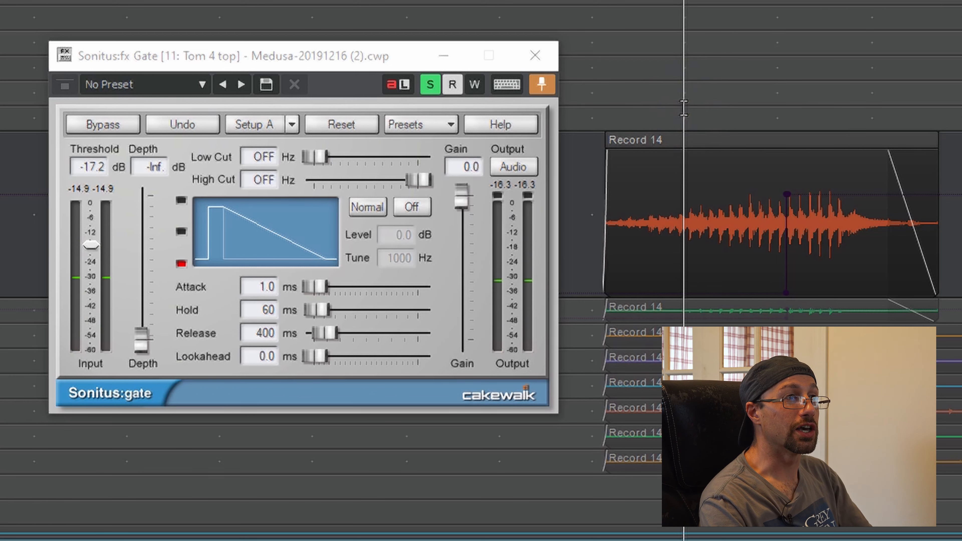
click(677, 106)
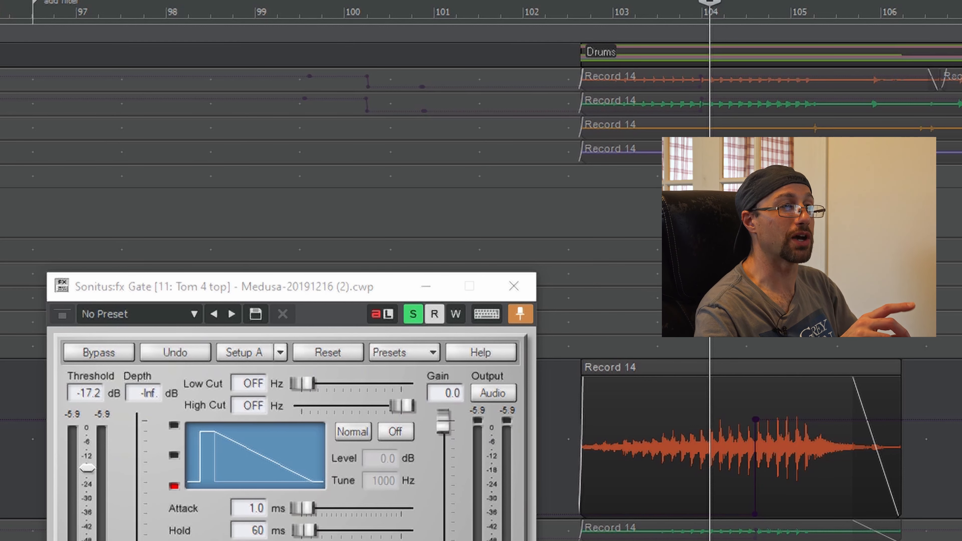
Step: Play the Tom 4 top swell from measure 104 past its threshold node, and mark the range from 104 to just before 105
key(space)
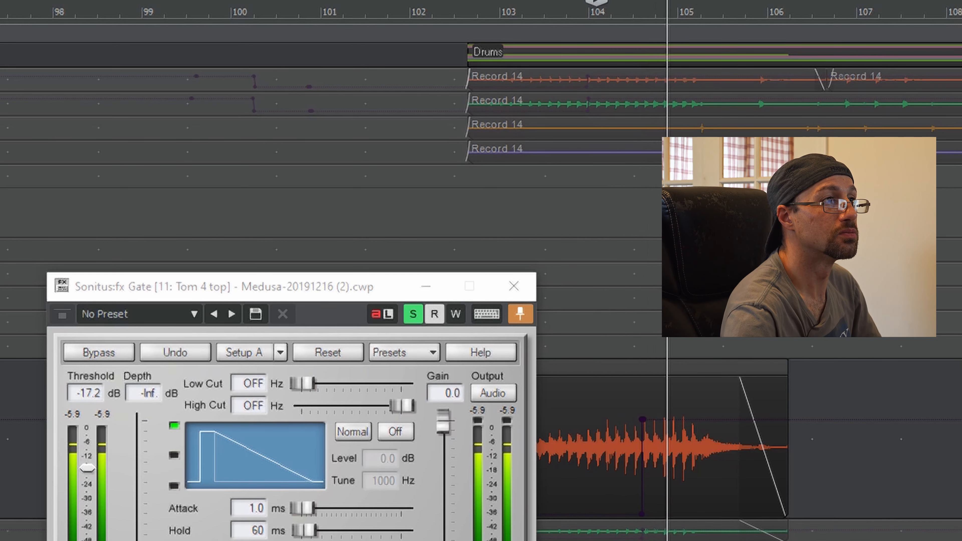
key(space)
drag(666, 459, 672, 454)
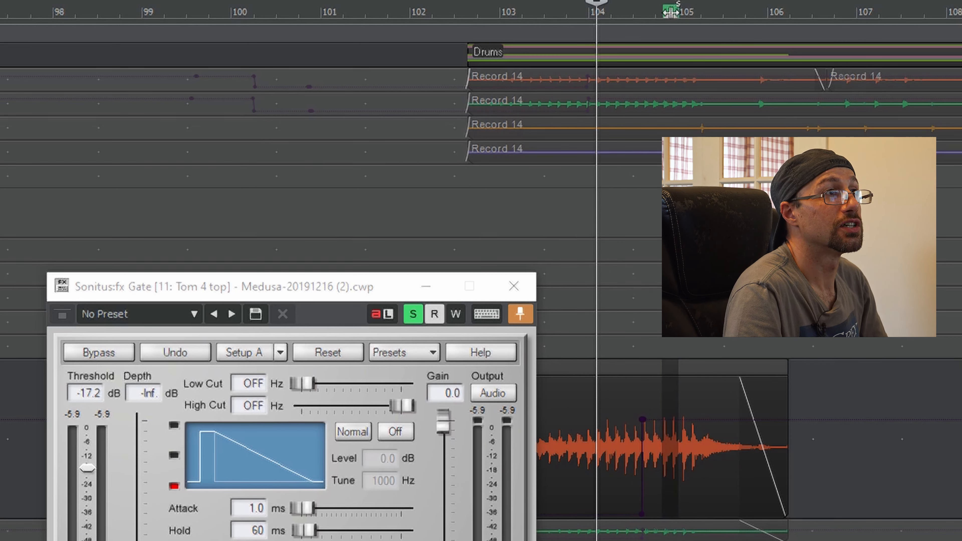
click(659, 184)
click(656, 188)
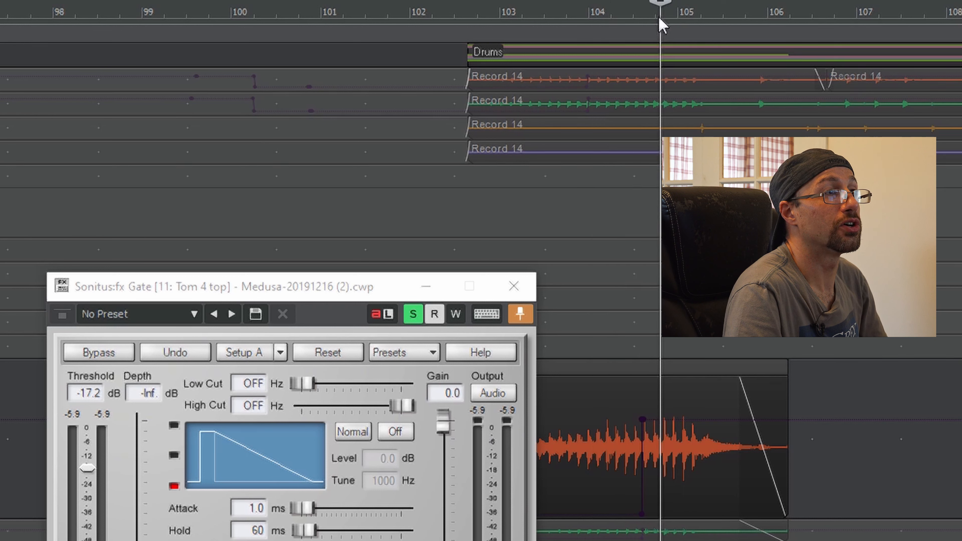
drag(590, 19, 657, 18)
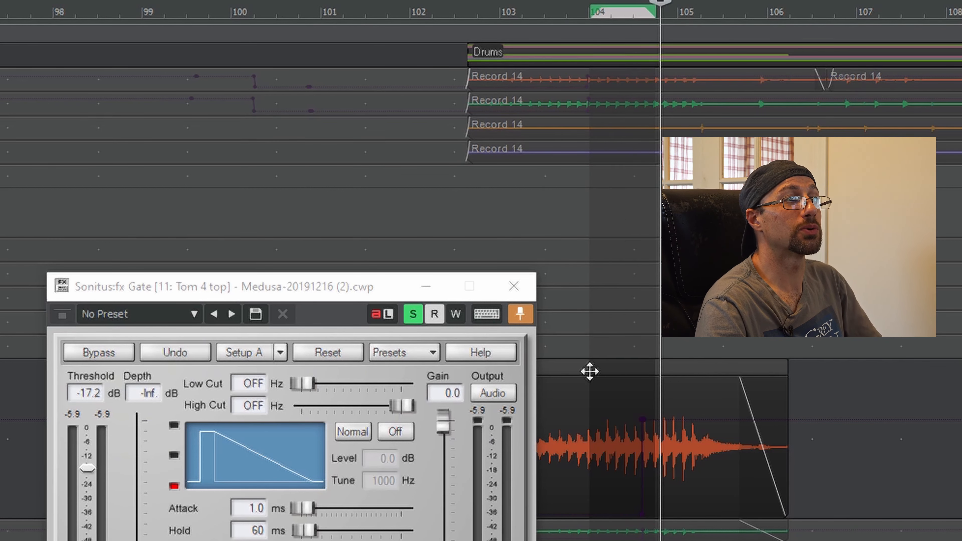
Step: Move the gate window clear of the threshold nodes near measure 100 and place the playhead at 99:03:447
scroll(569, 357, left, 9)
scroll(566, 361, left, 1)
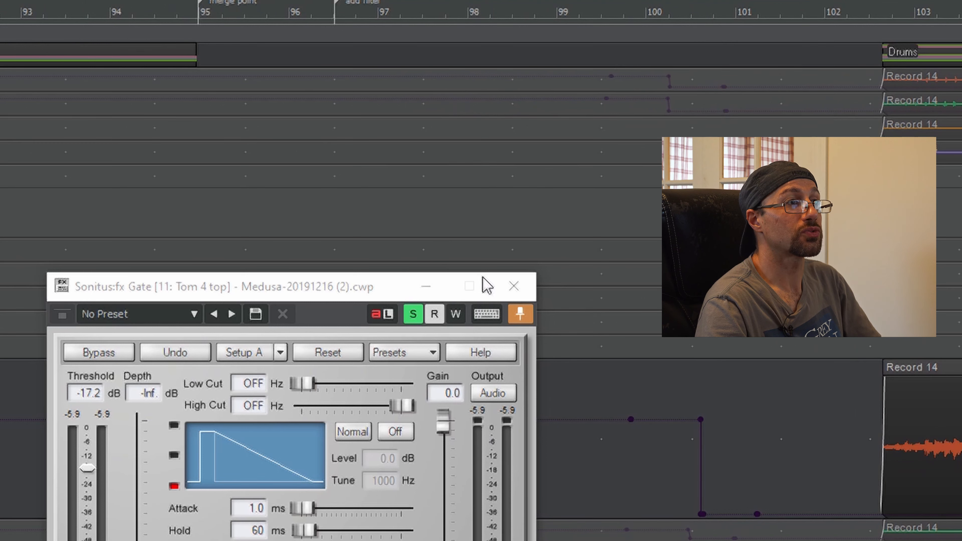
scroll(601, 275, right, 2)
drag(382, 286, 27, 277)
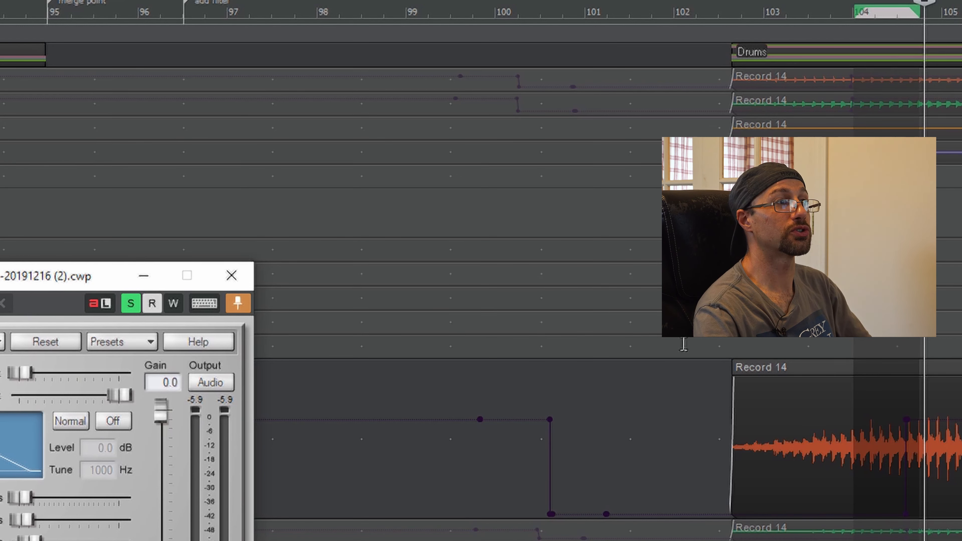
click(459, 270)
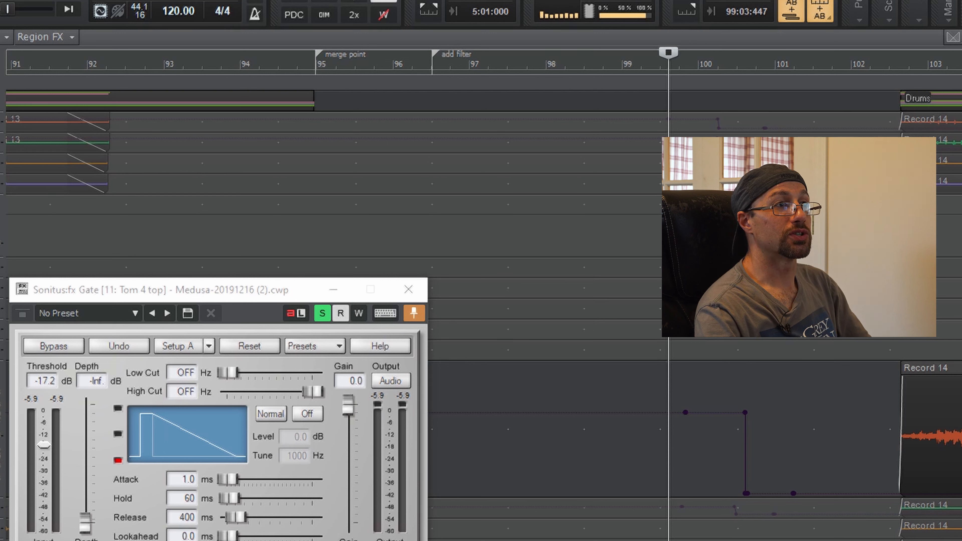
Step: Enable automation writing on the Tom 4 top gate and record a threshold change to -60 dB during playback
click(359, 313)
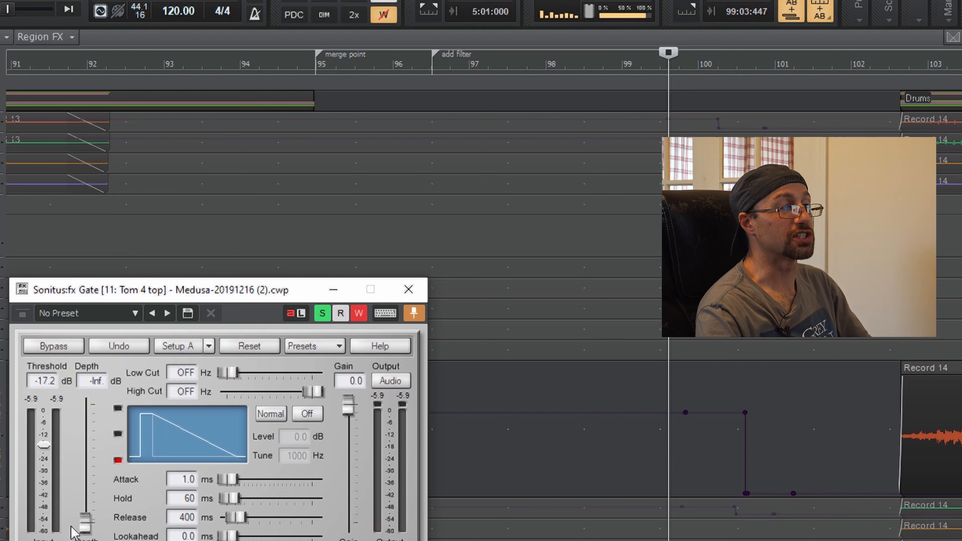
click(45, 381)
key(space)
text(-60)
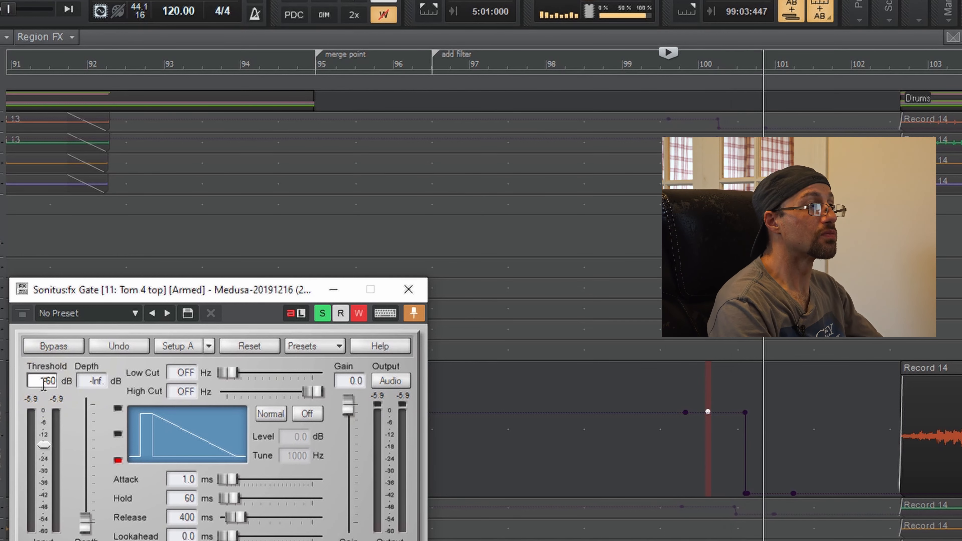
key(Return)
key(space)
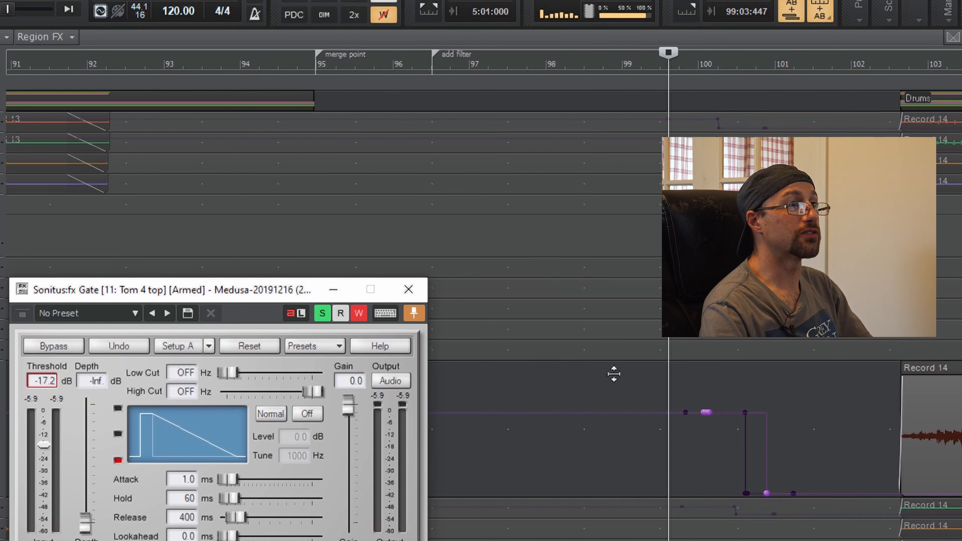
Step: Place the playhead at 101:03:871, ahead of the tom clip, and solo the madusa 1st solo track
click(829, 335)
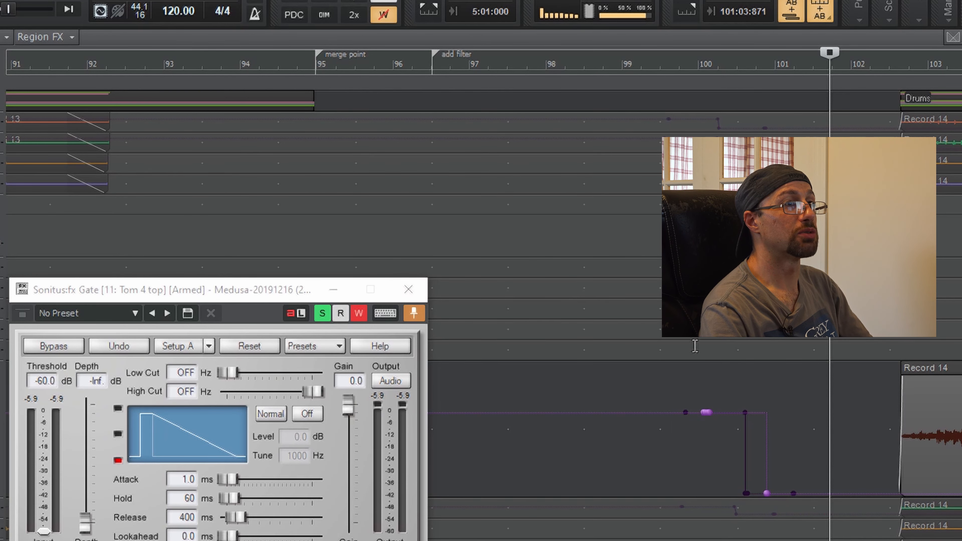
scroll(691, 345, down, 1)
scroll(686, 343, left, 1)
scroll(686, 345, right, 3)
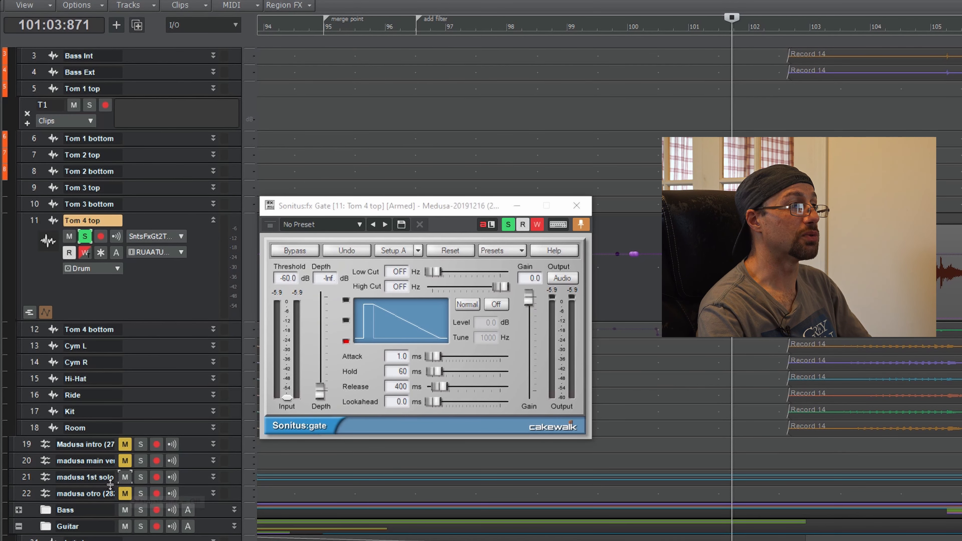
drag(110, 484, 104, 504)
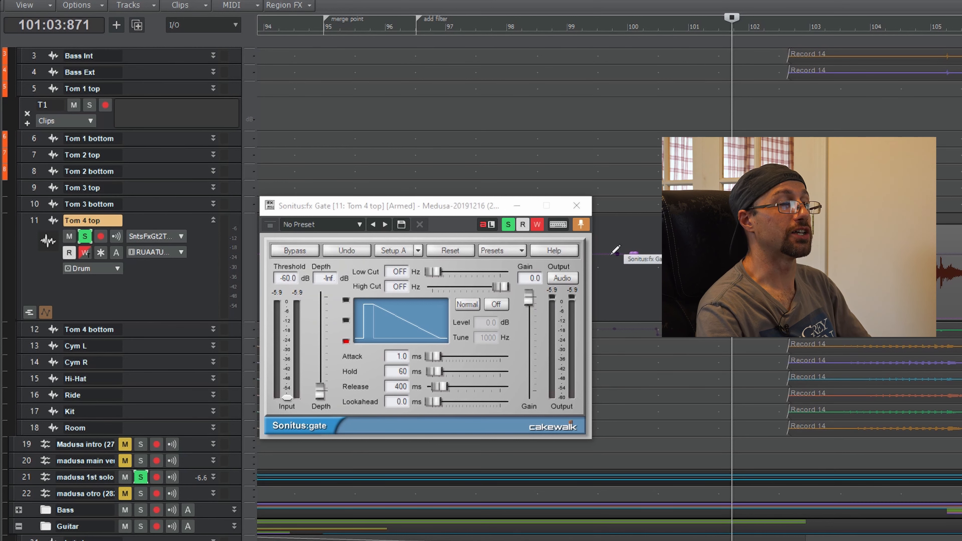
Step: Record a threshold change to -17.2 dB on the Tom 4 top gate while playing through the tom swell
key(space)
click(288, 279)
text(-17)
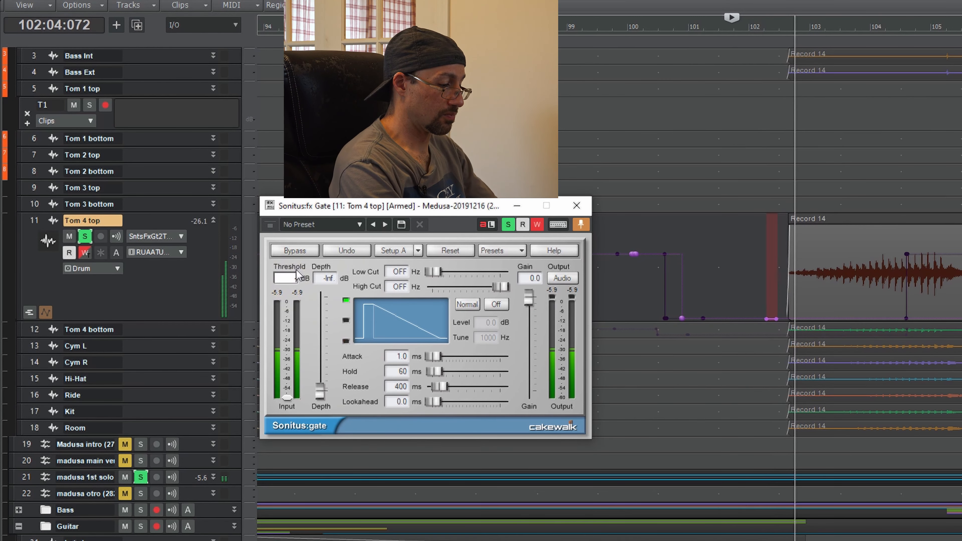
text(.2)
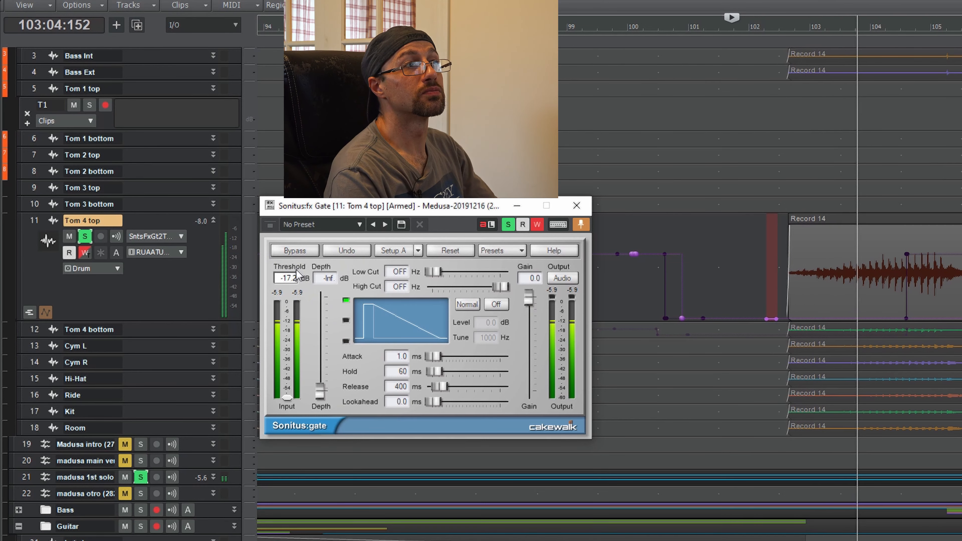
key(Return)
key(space)
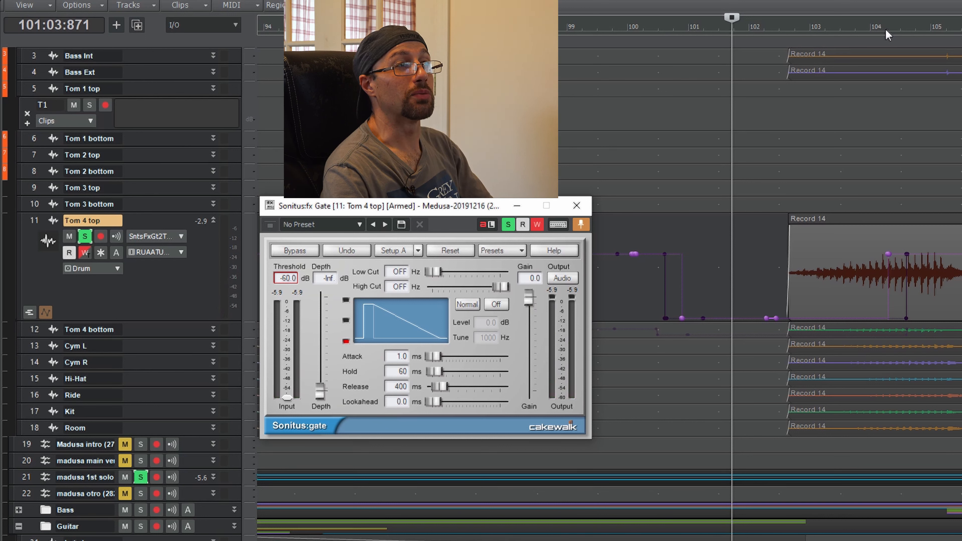
Step: Compare the gate's threshold before and after the new node just past measure 104, and turn off automation writing
click(872, 25)
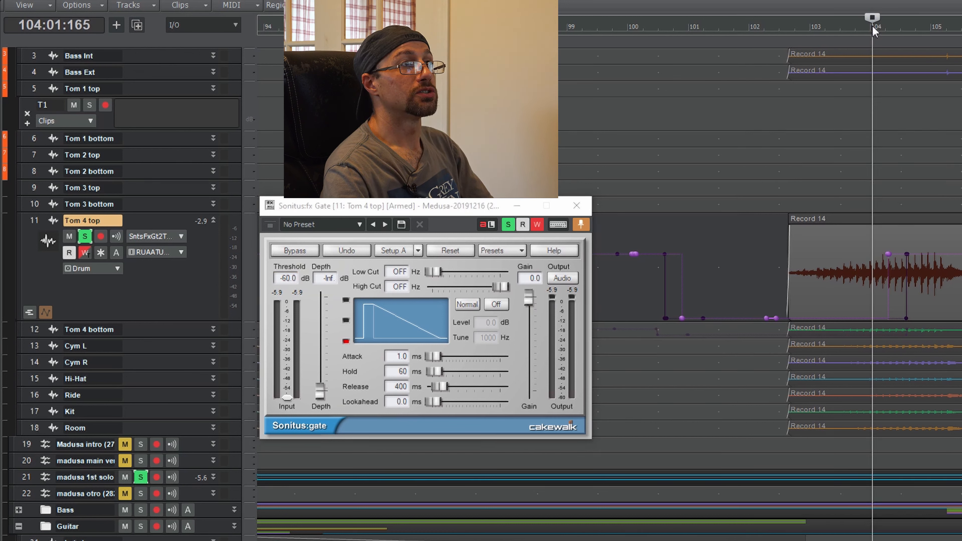
click(886, 26)
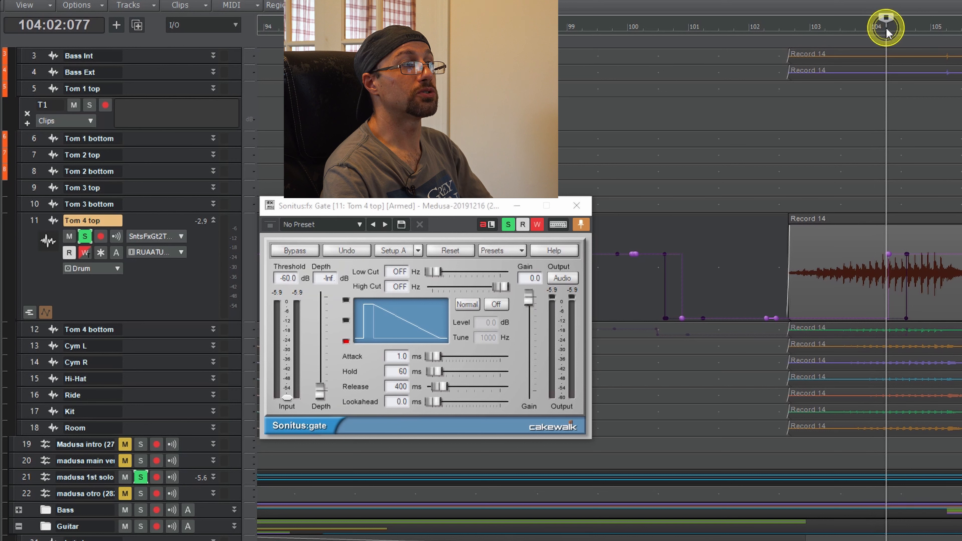
click(902, 30)
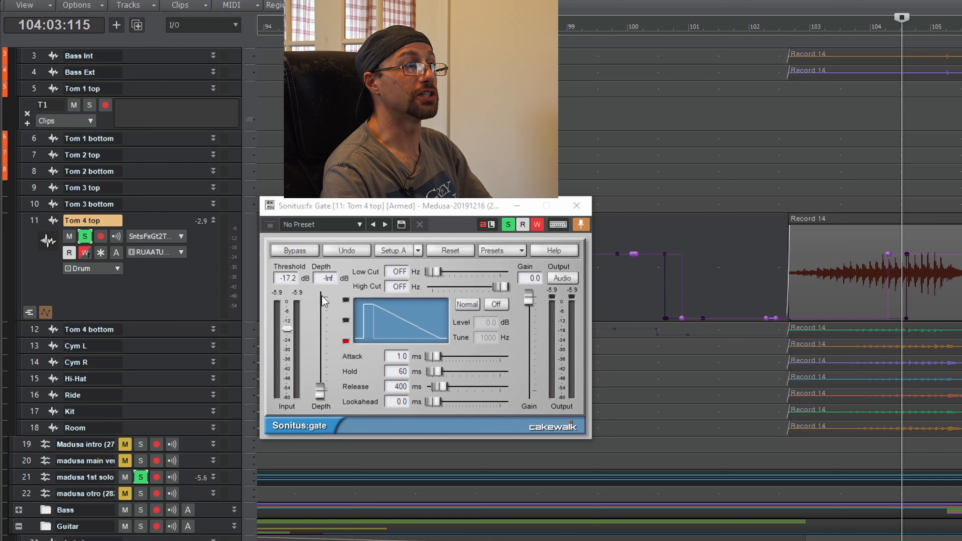
click(535, 227)
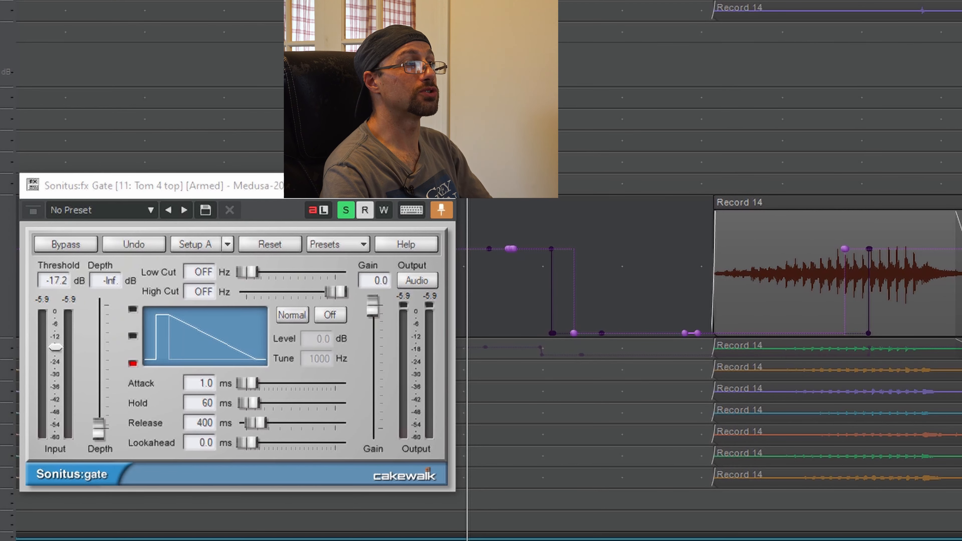
Step: Check the threshold around the recorded nodes, move the gate window aside, and play the Tom 4 top track from about measure 99.5
click(637, 4)
click(870, 3)
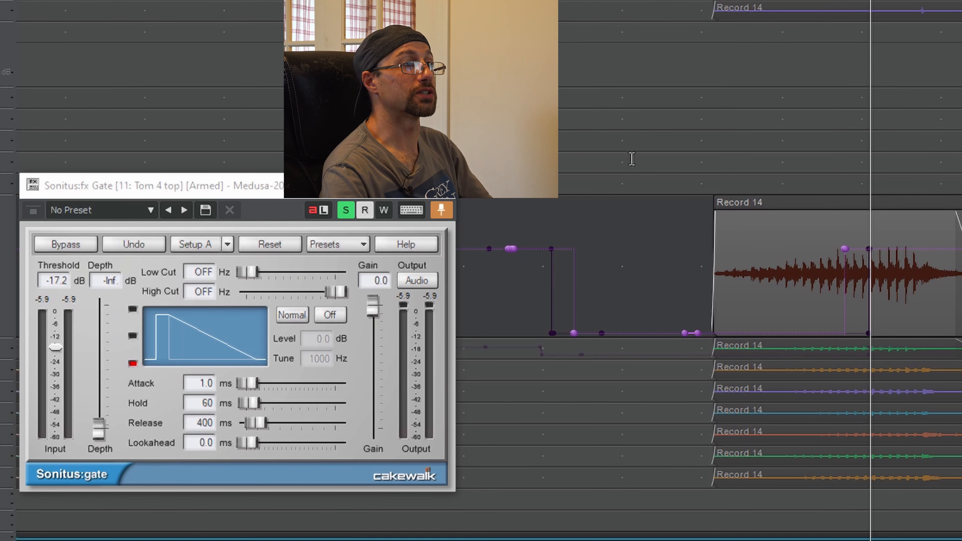
click(456, 171)
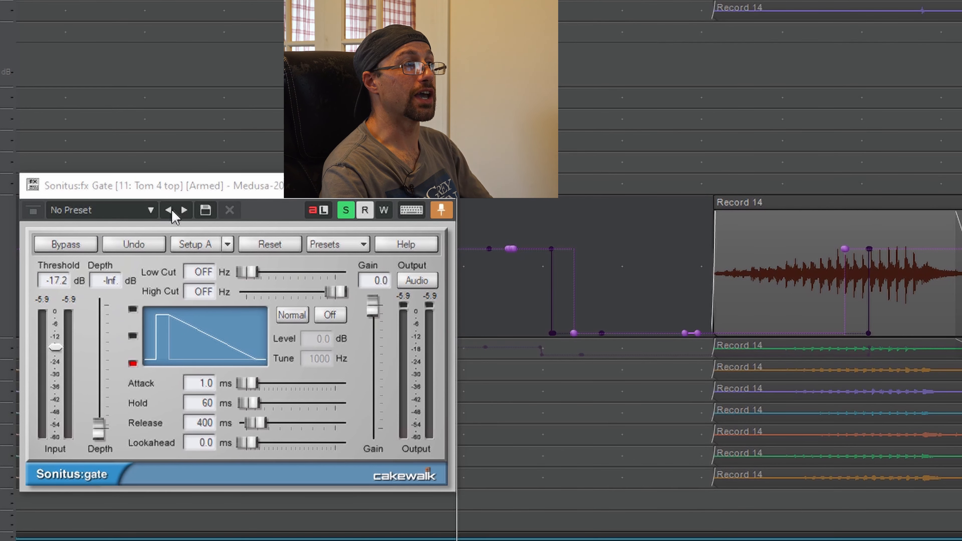
drag(211, 189, 178, 161)
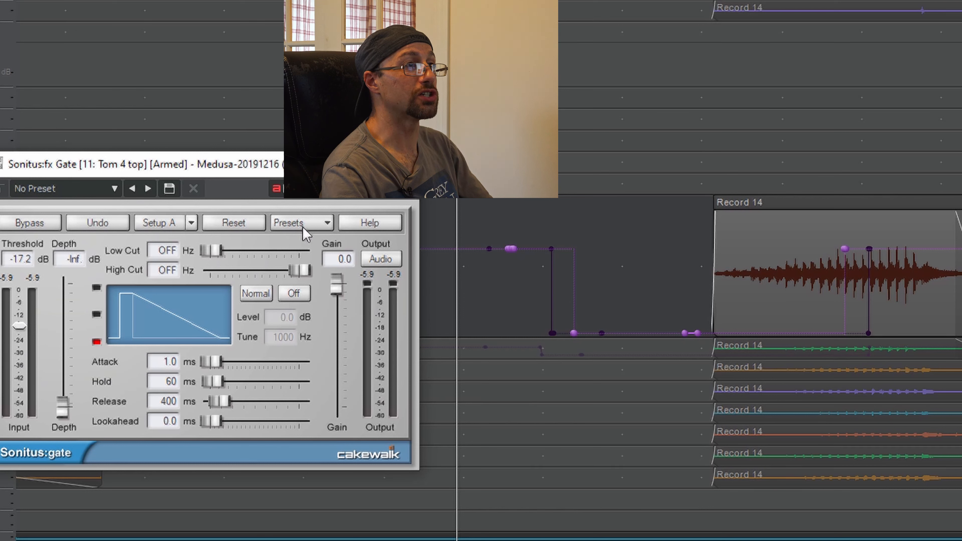
key(space)
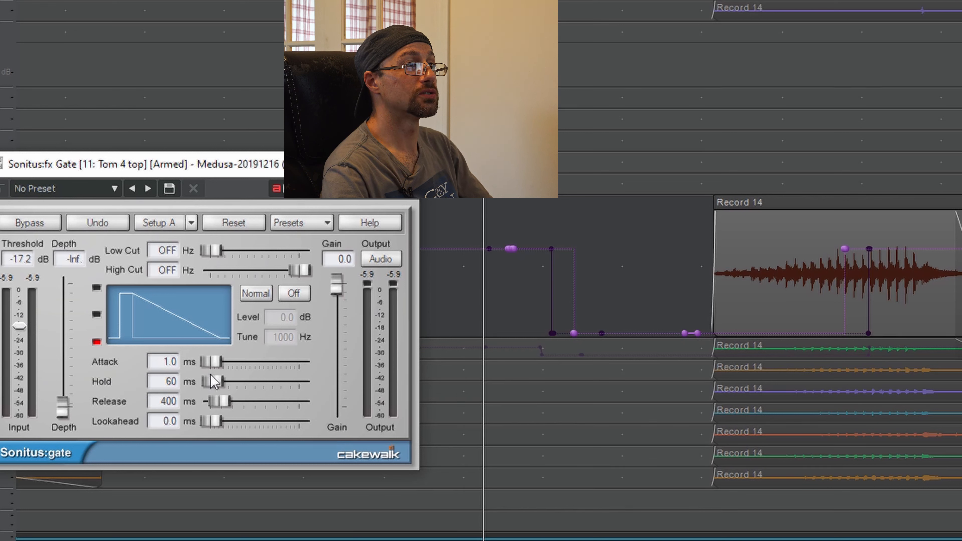